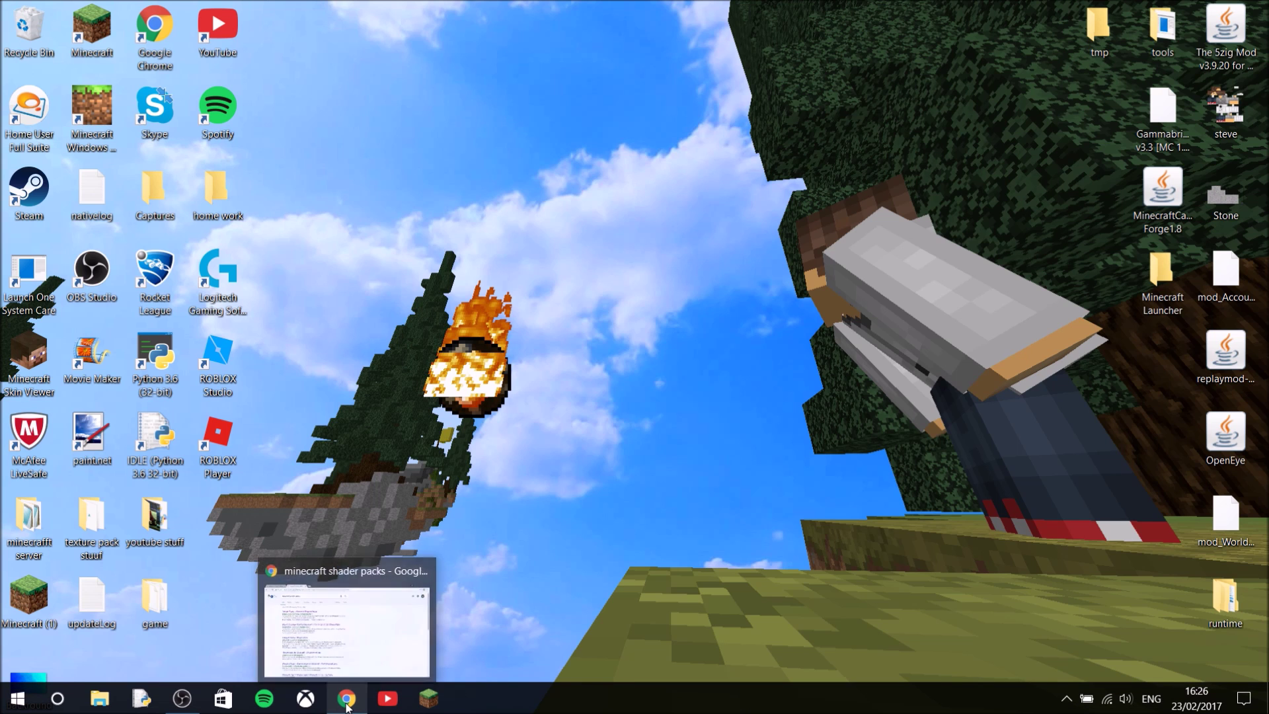
- Restore the Chrome window showing the Google results for 'optifine'
left_click(347, 700)
- Open the Downloads page of the official OptiFine website from the search results
left_click(137, 13)
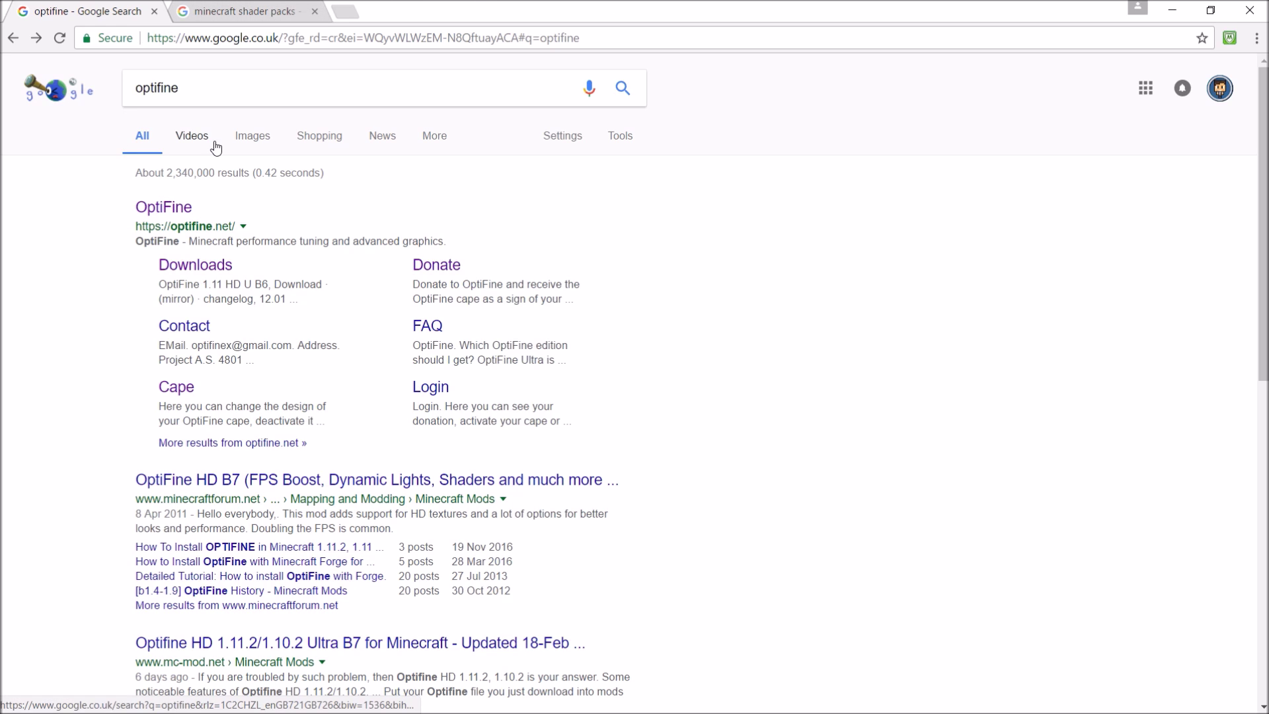
left_click(182, 216)
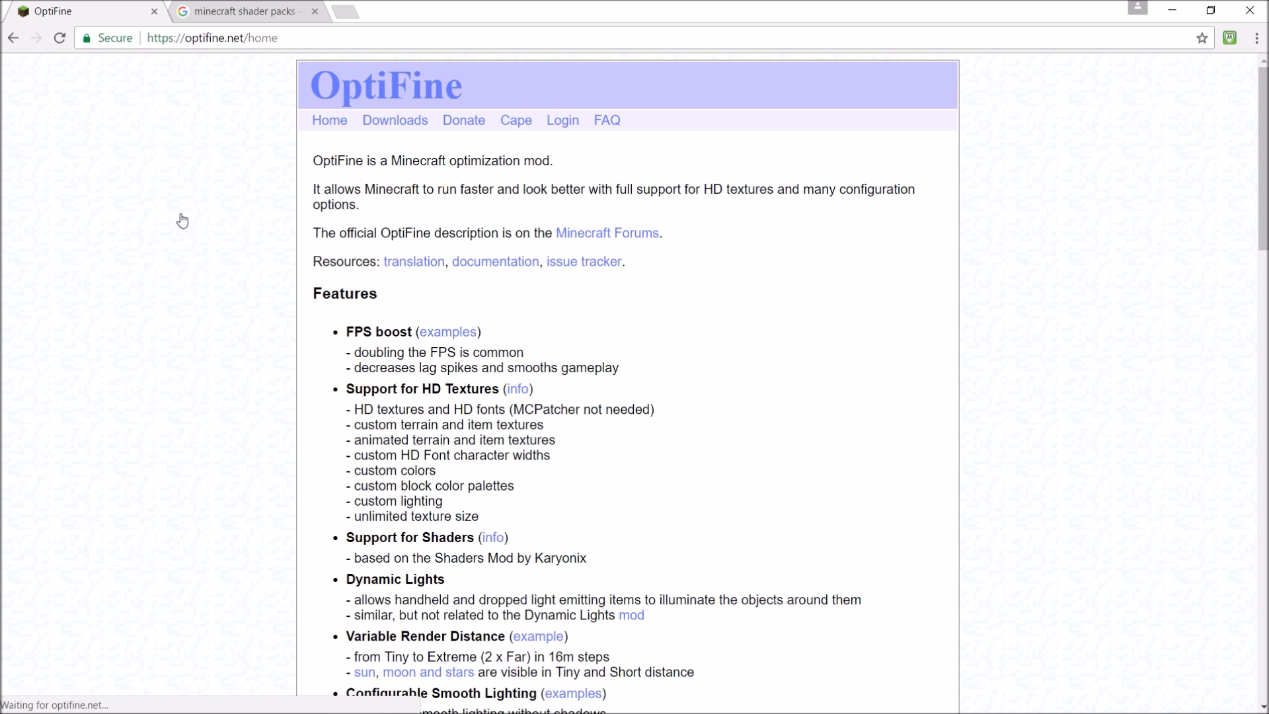
left_click(386, 122)
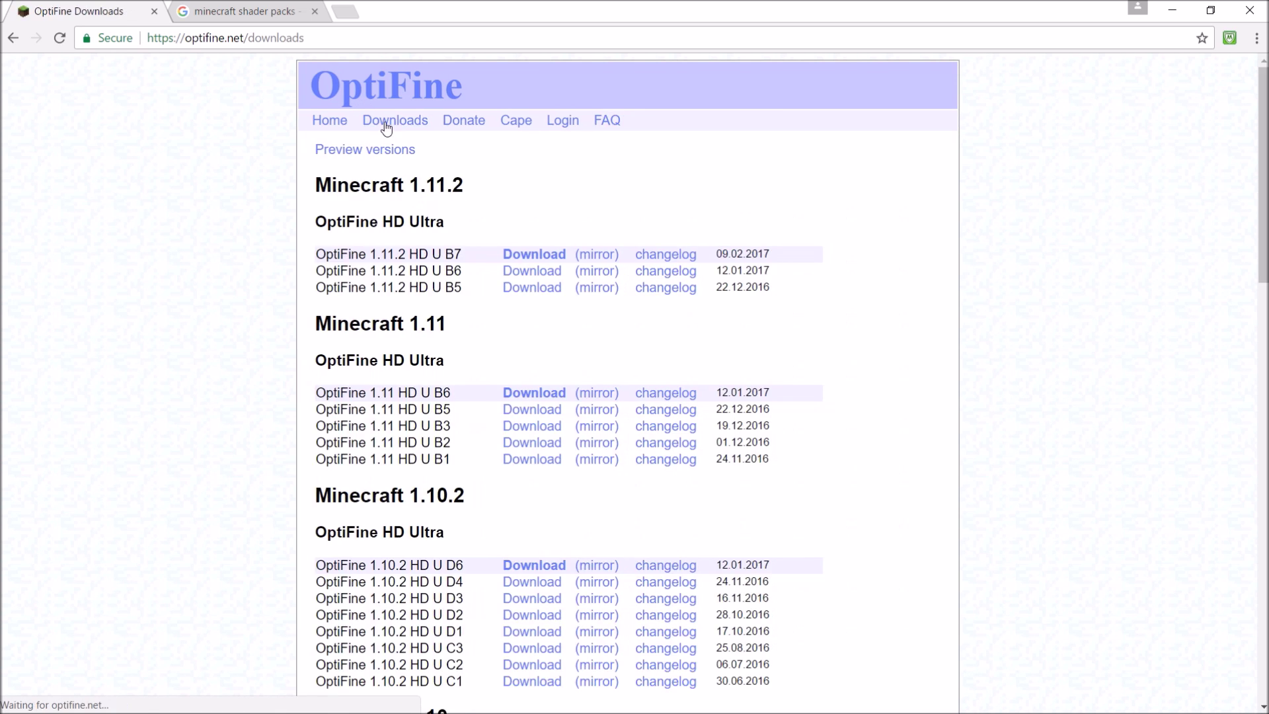
- Start the download of OptiFine 1.11.2 HD U B7
scroll(535, 193, "down", 2)
scroll(556, 184, "down", 4)
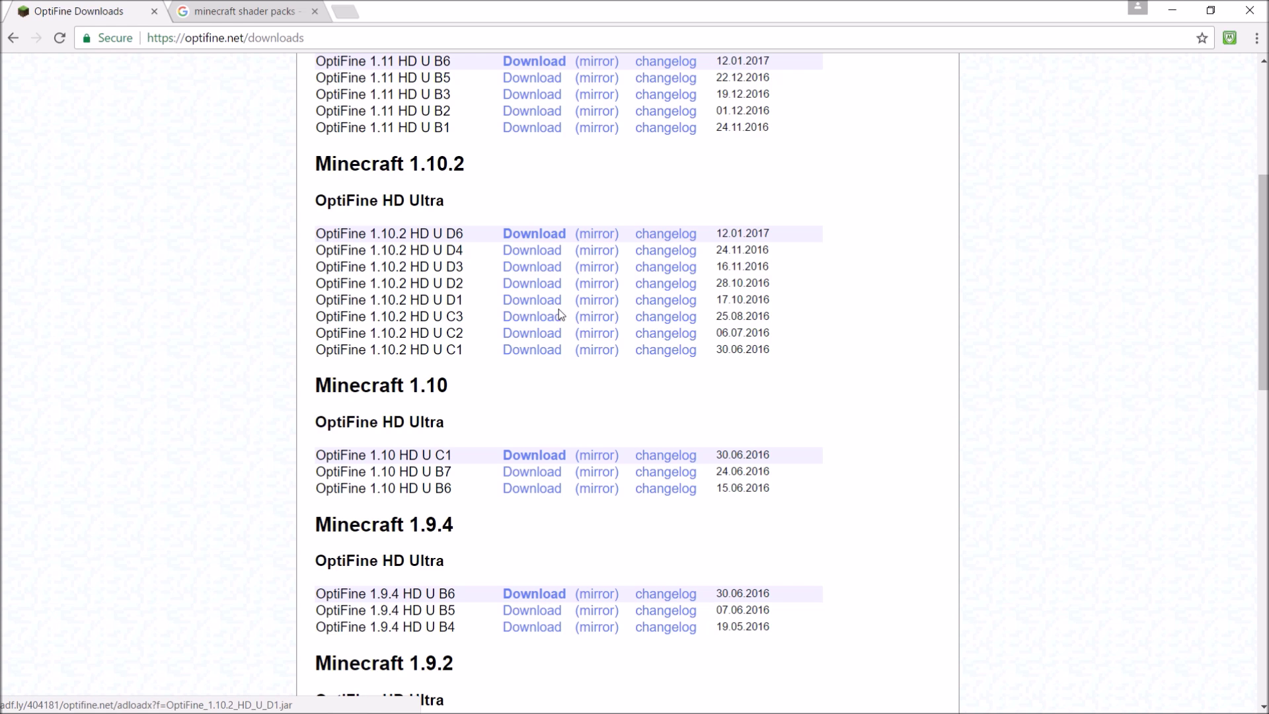
scroll(526, 314, "down", 10)
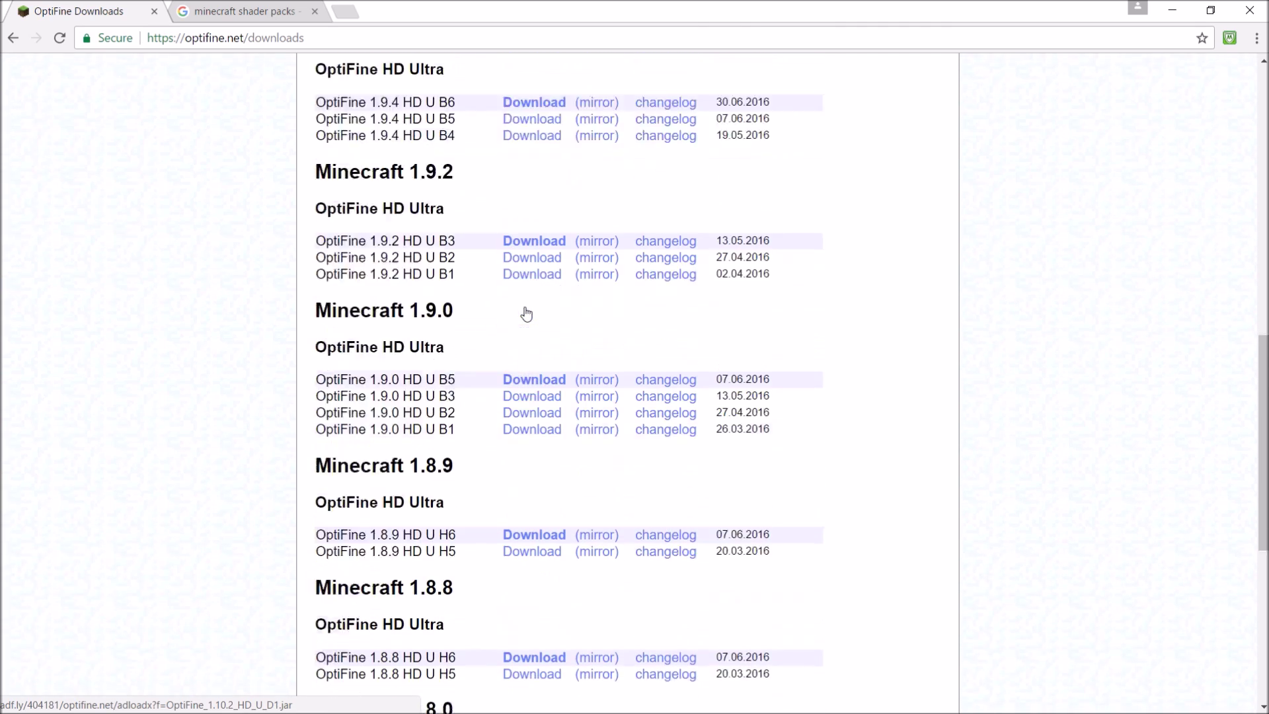
scroll(527, 312, "up", 15)
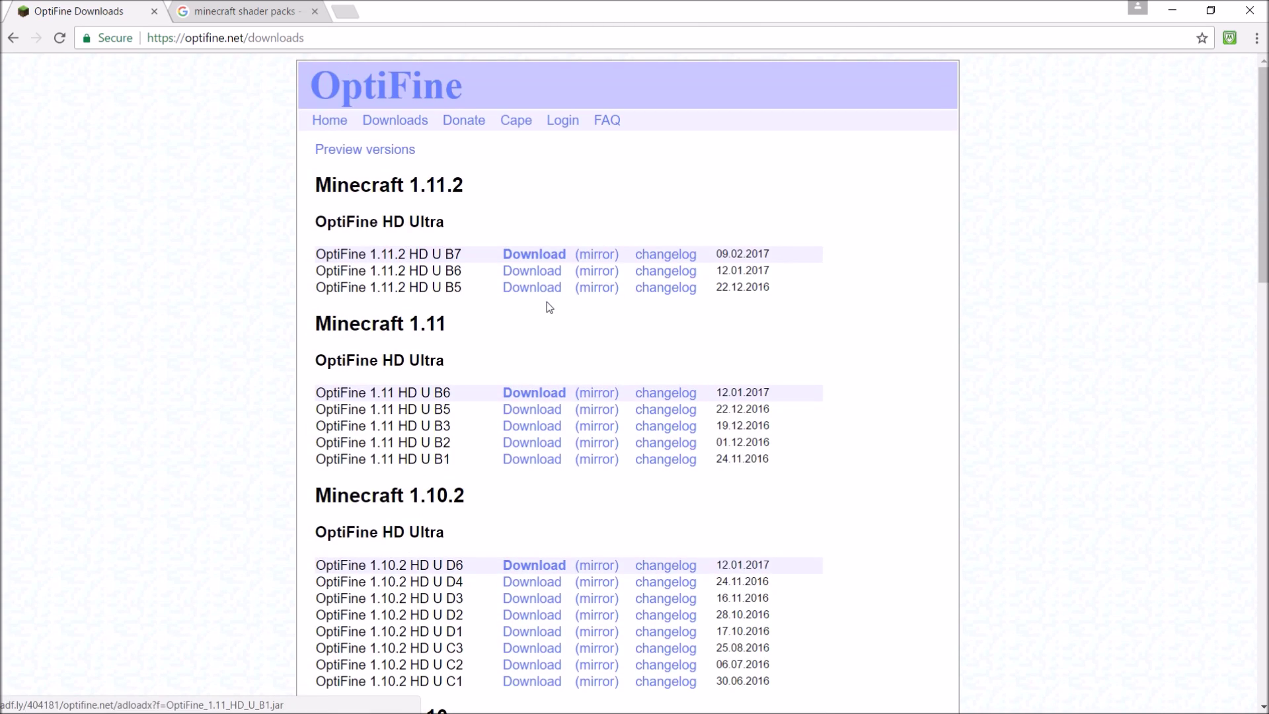
left_click(541, 255)
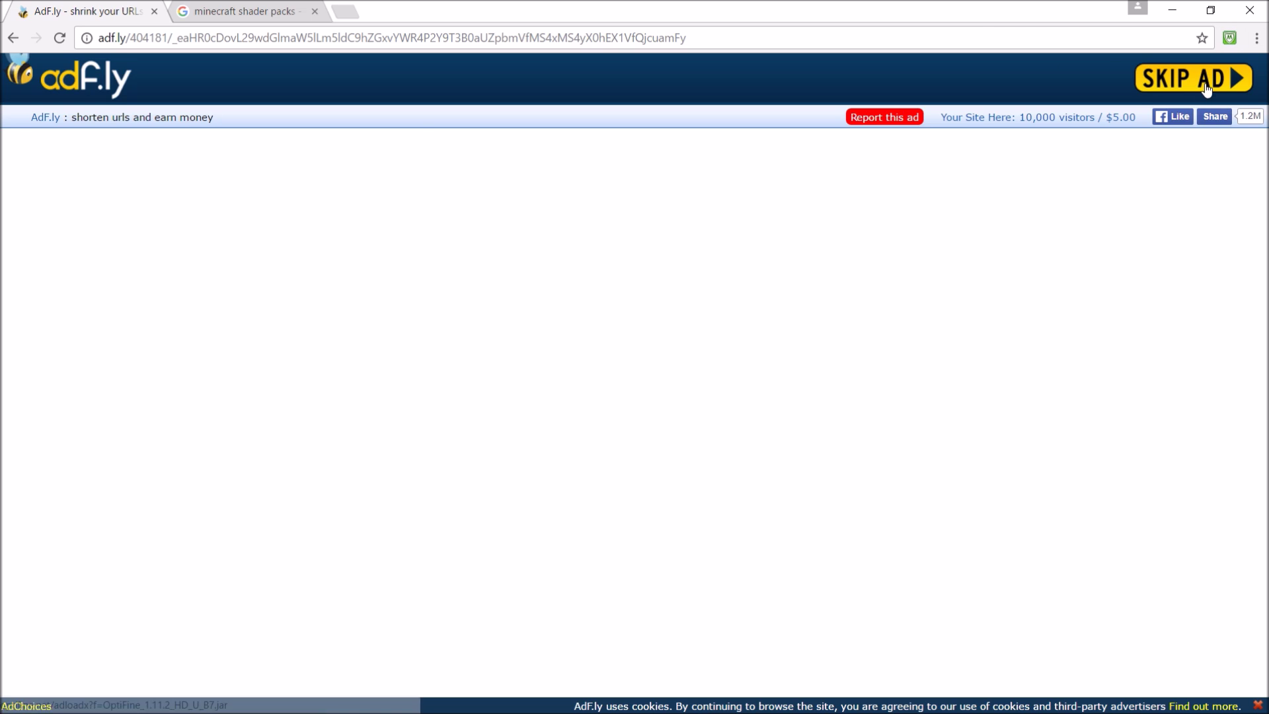
- Skip the adf.ly ad and download OptiFine_1.11.2_HD_U_B7.jar
left_click(1207, 84)
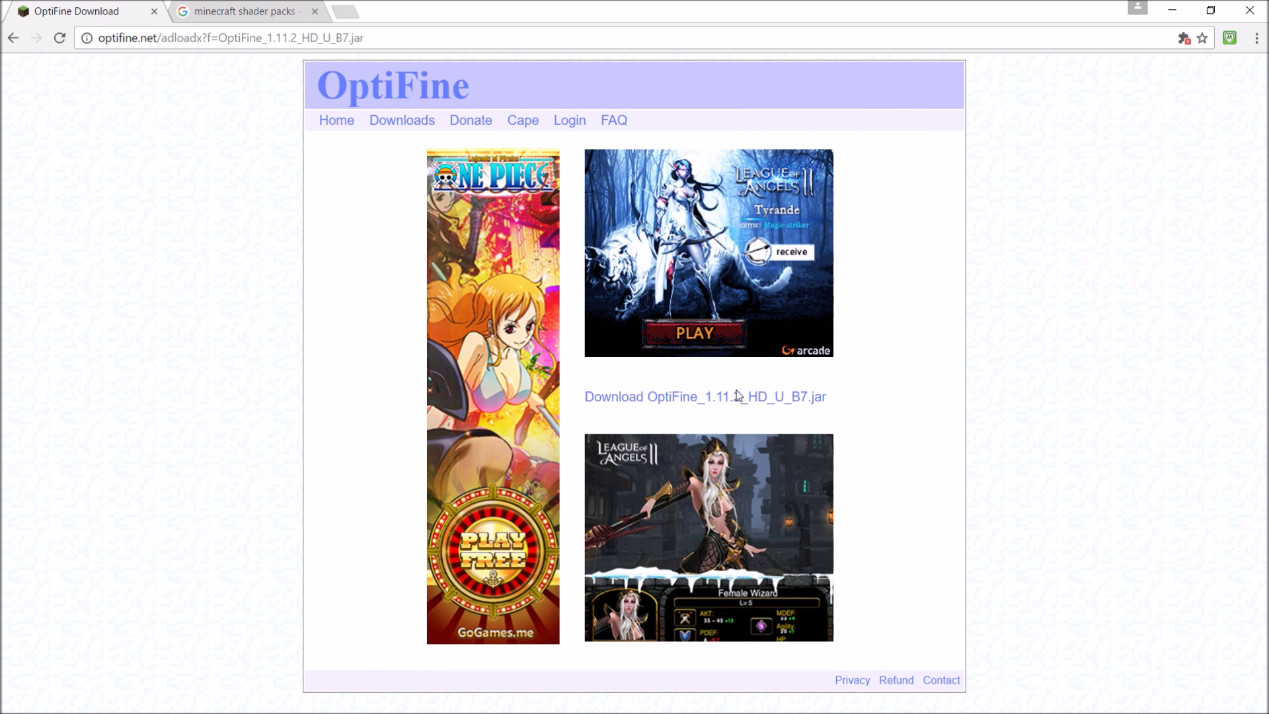
left_click(718, 398)
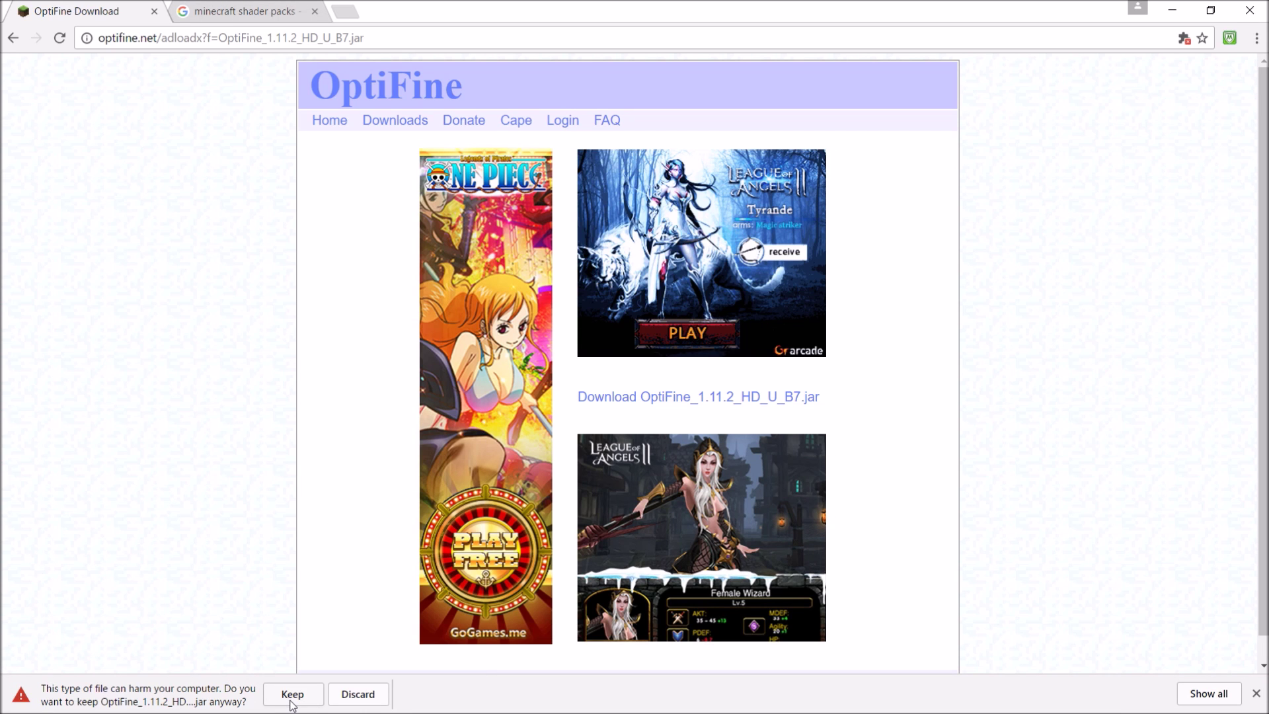
- Keep the jar, install OptiFine HD Ultra B7 into .minecraft, and close the download tab
left_click(292, 696)
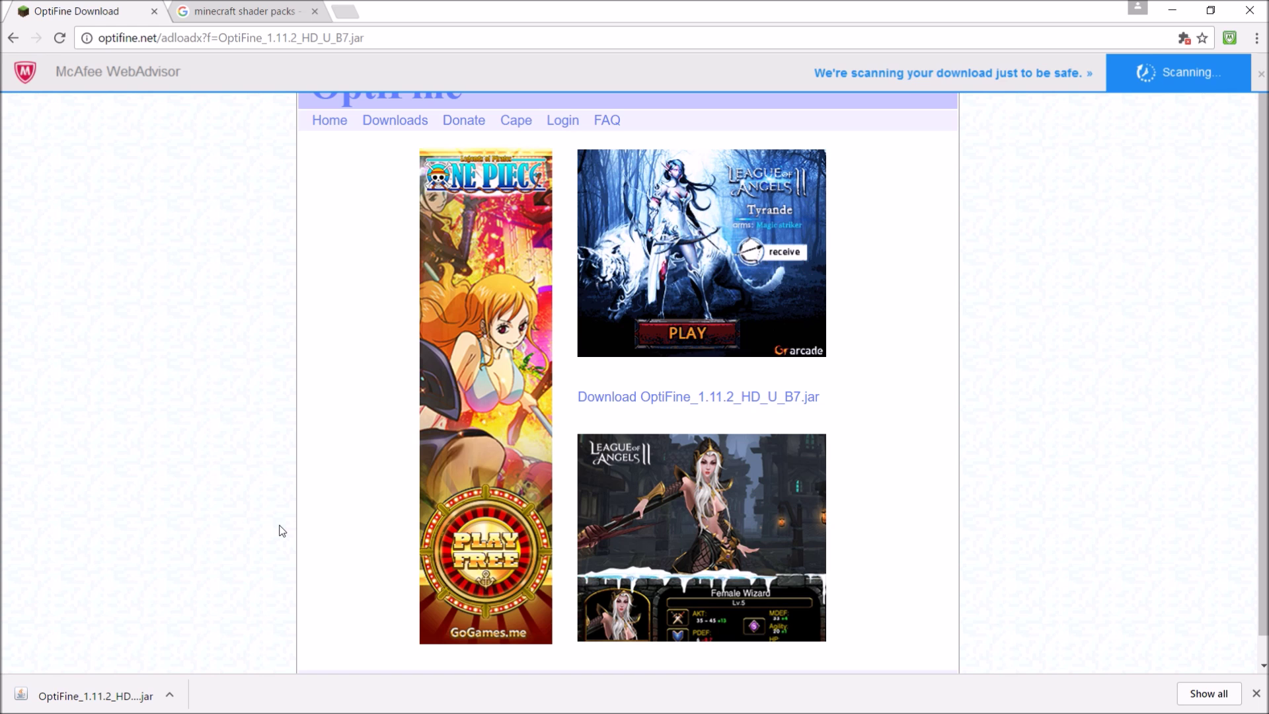
left_click(118, 694)
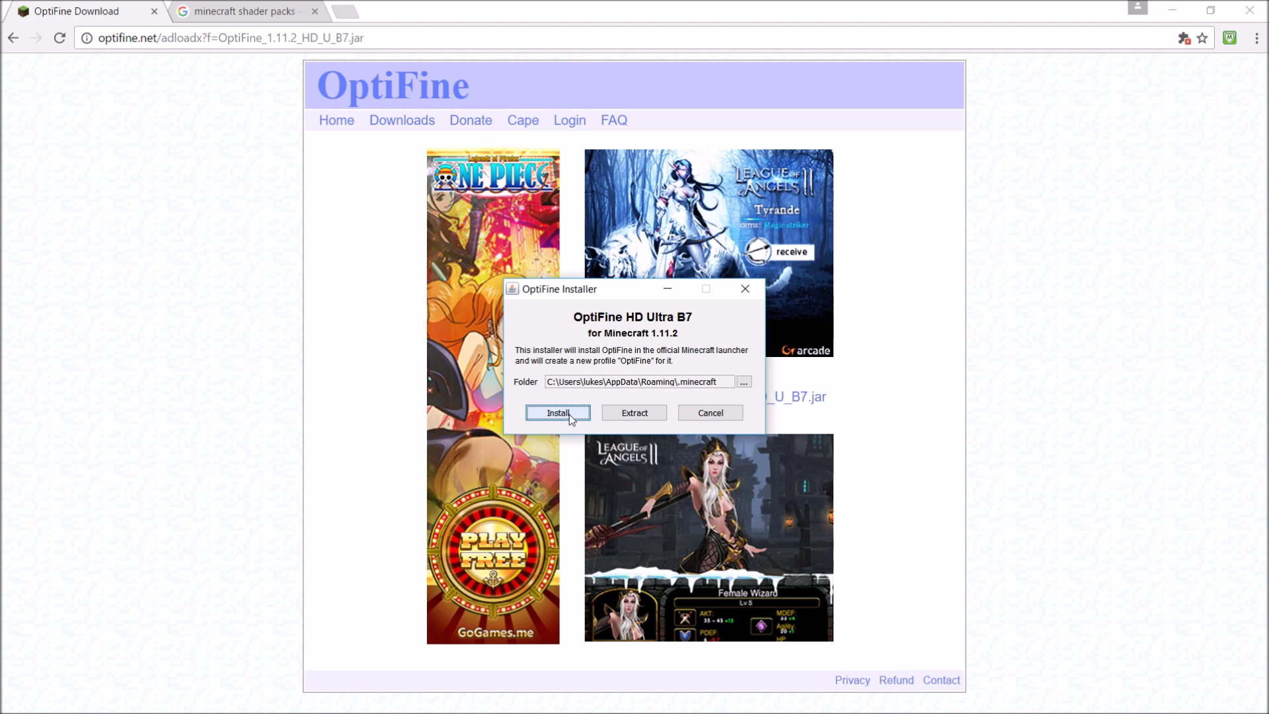
left_click(561, 414)
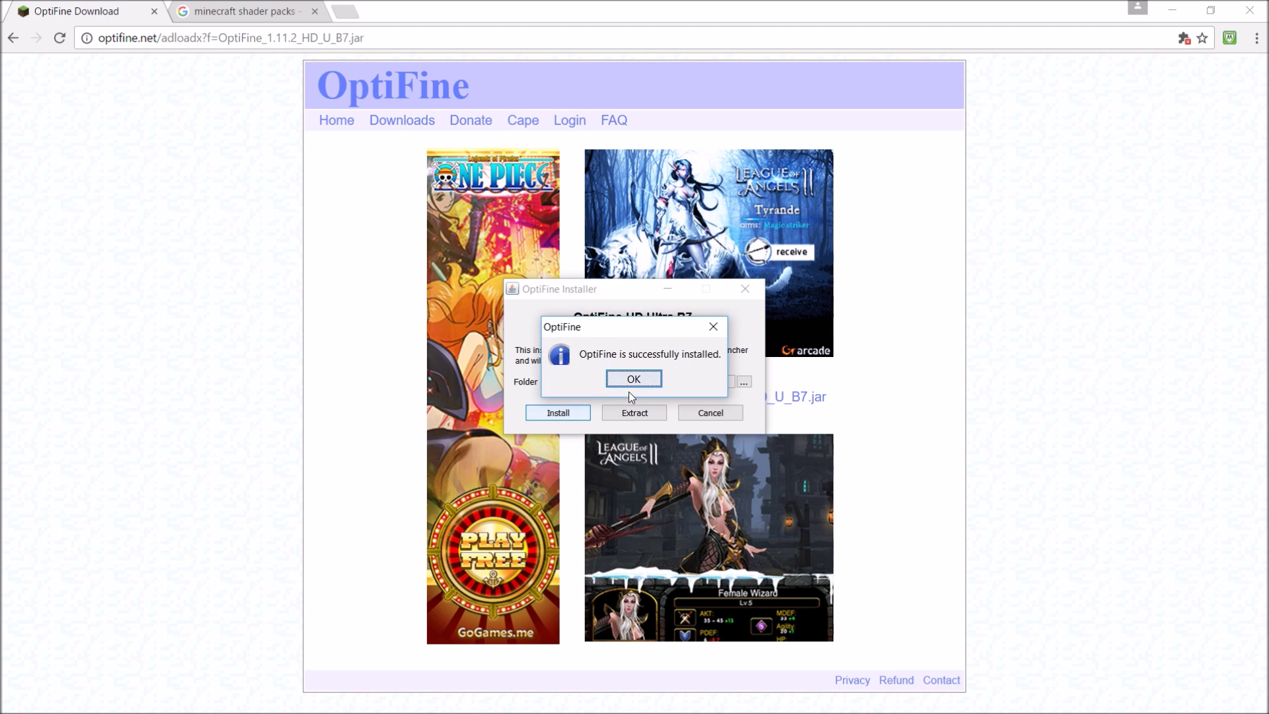
left_click(634, 379)
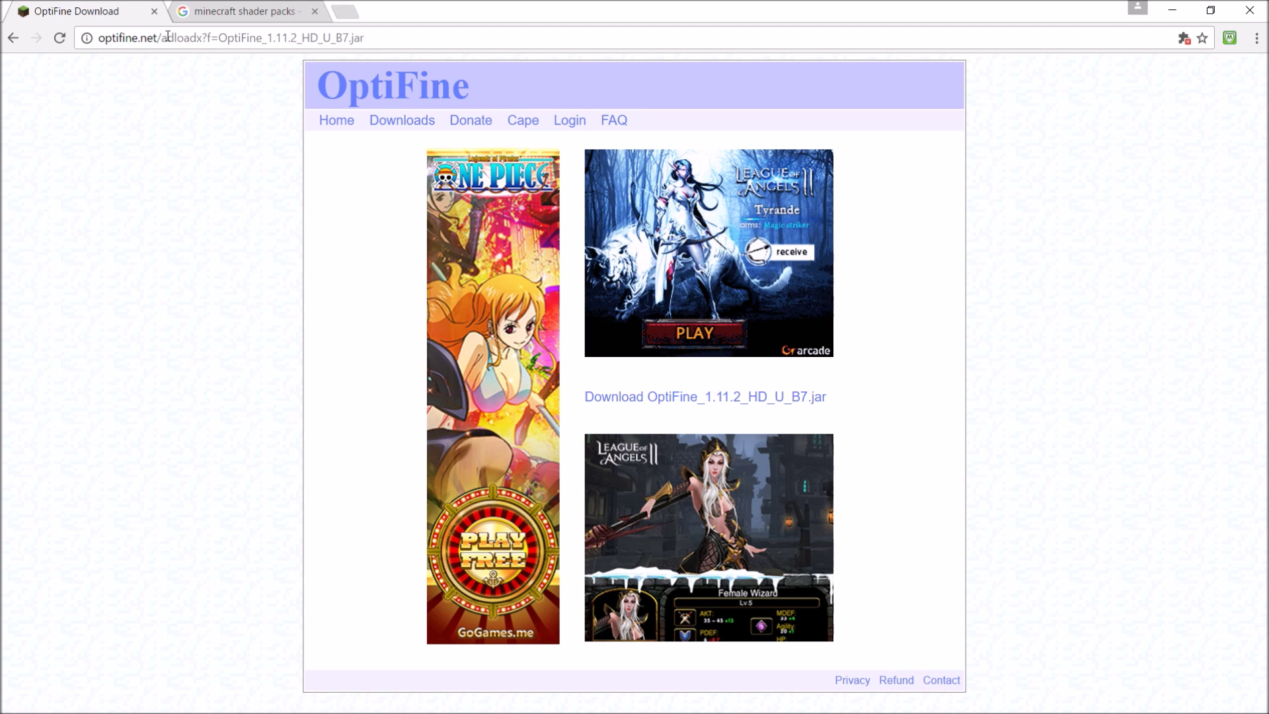
left_click(154, 11)
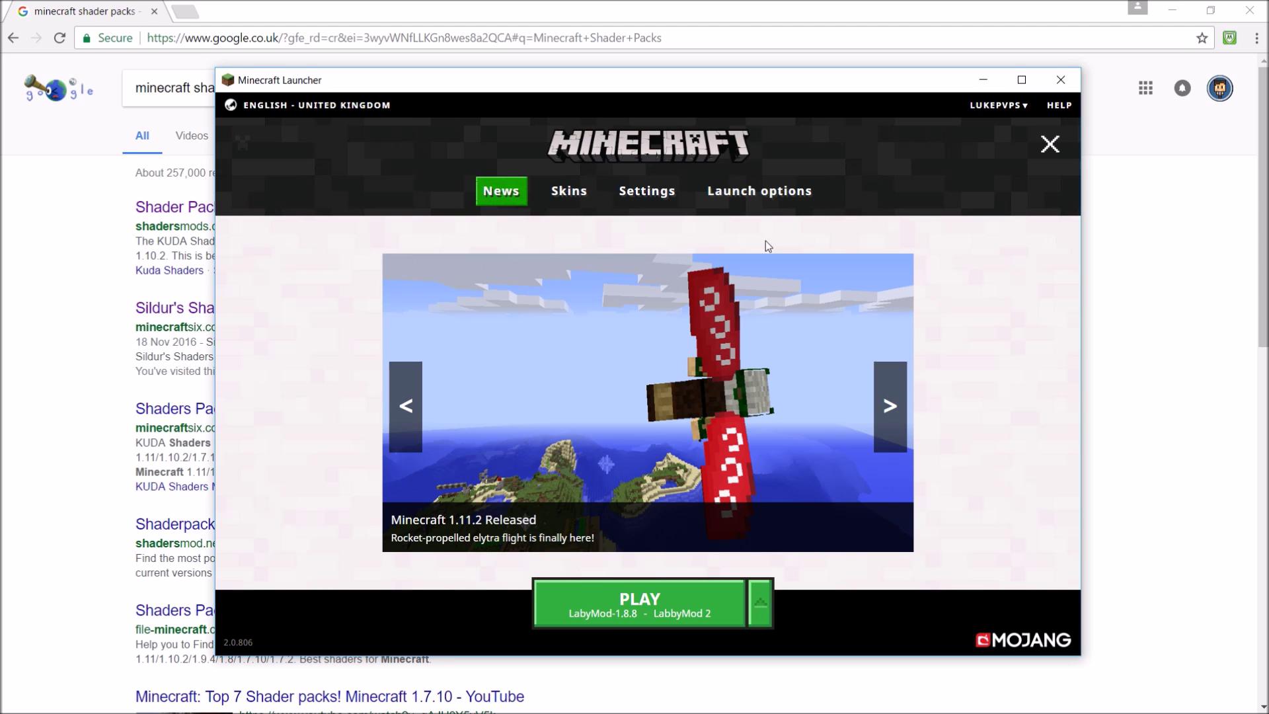
- Add a new launch configuration under the Minecraft Launcher's Launch options
left_click(745, 195)
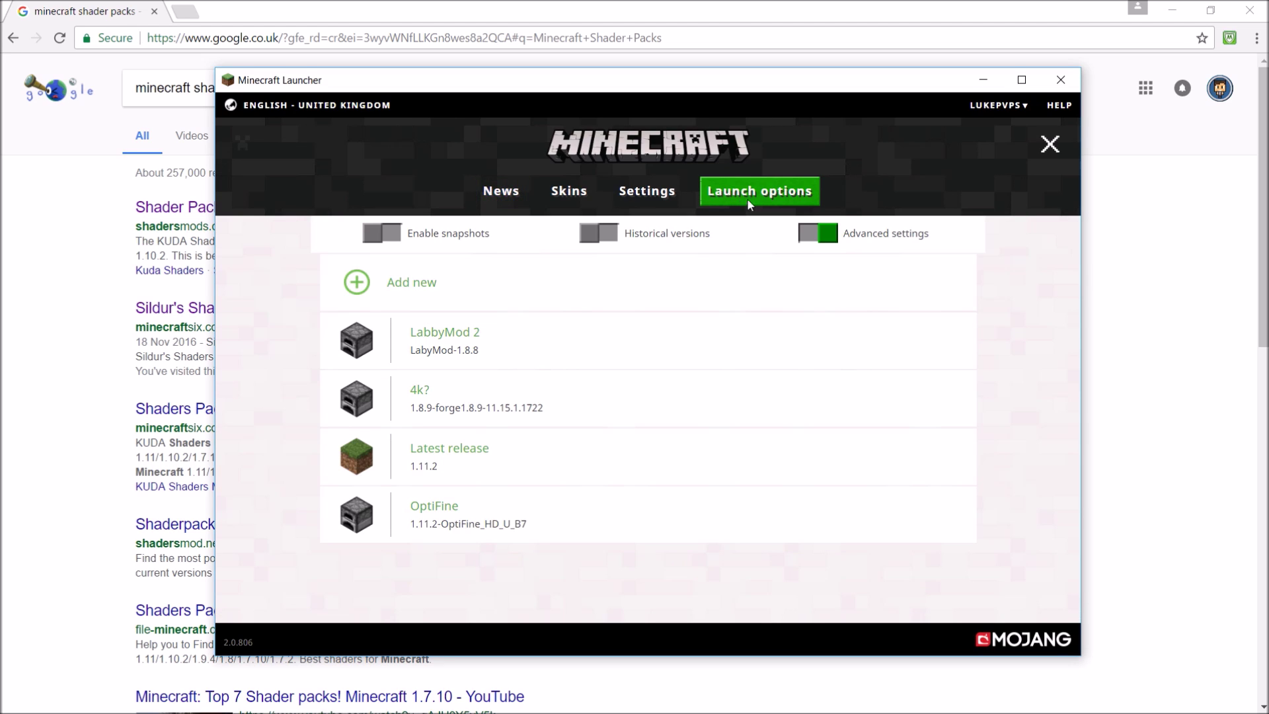
left_click(421, 284)
- Save an 'Optifine' profile using 1.11.2-OptiFine_HD_U_B6 with JVM arguments enabled
left_click(592, 299)
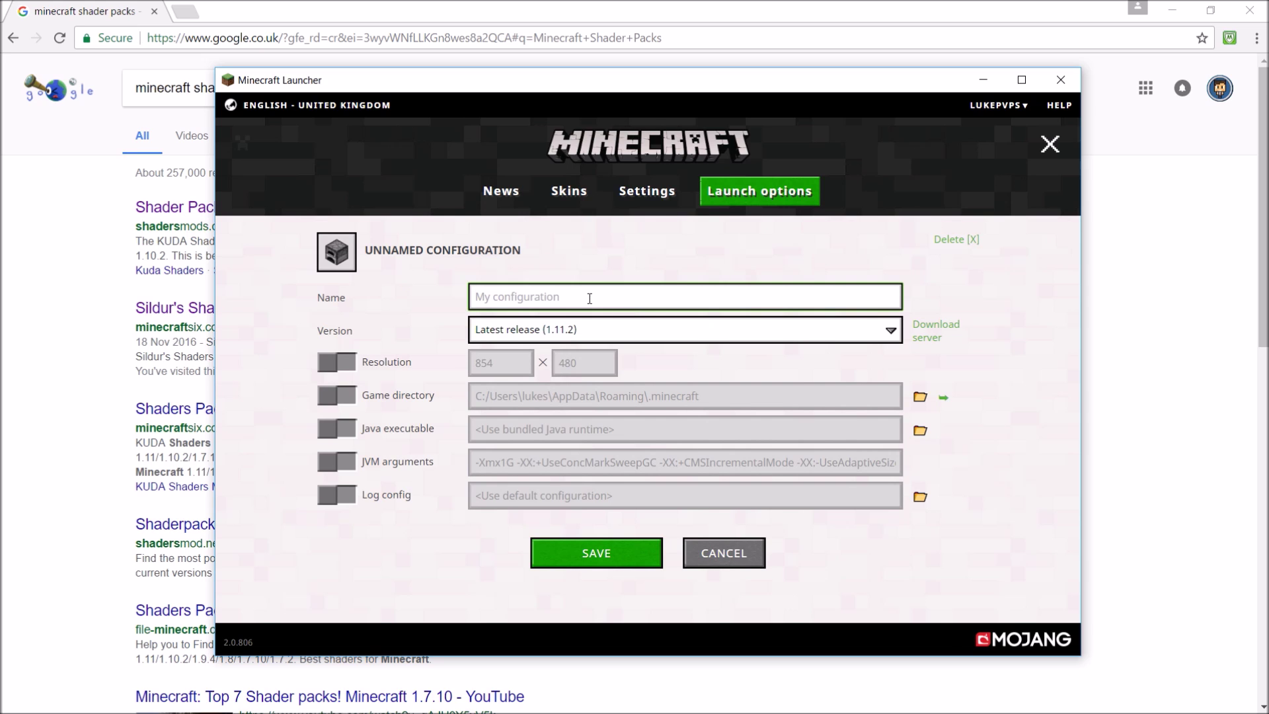
type("Optifine")
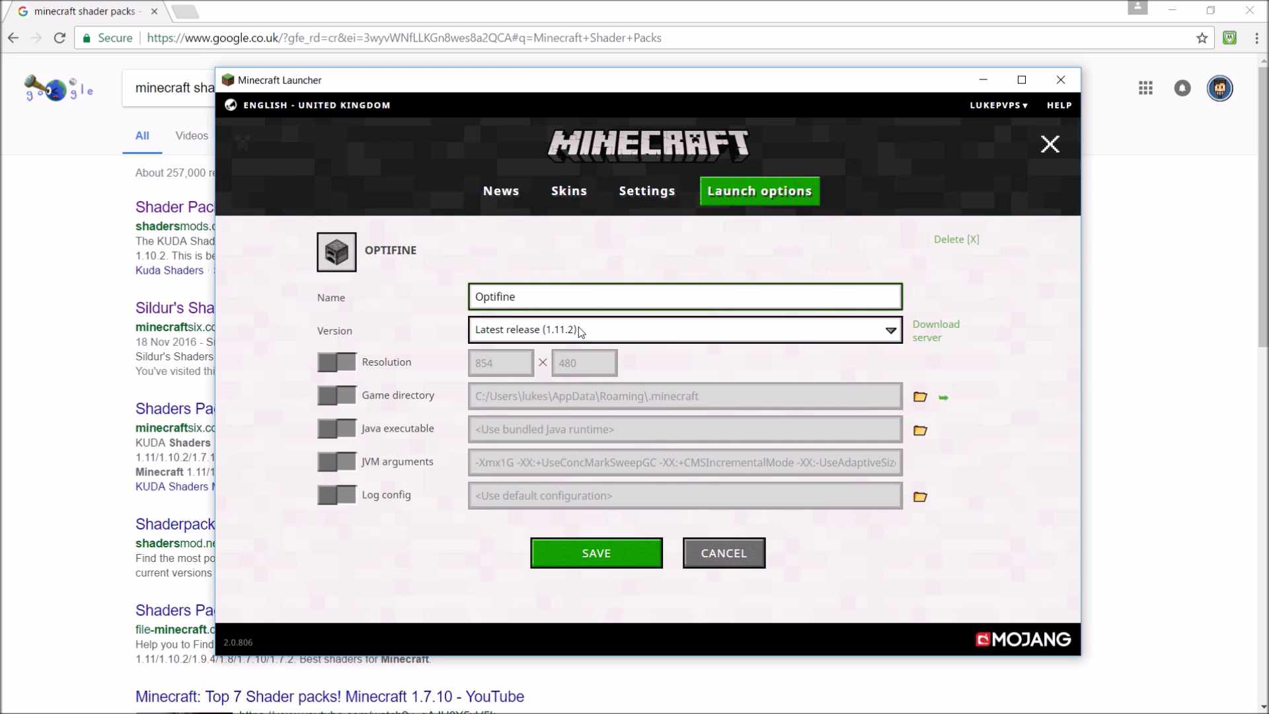
left_click(579, 327)
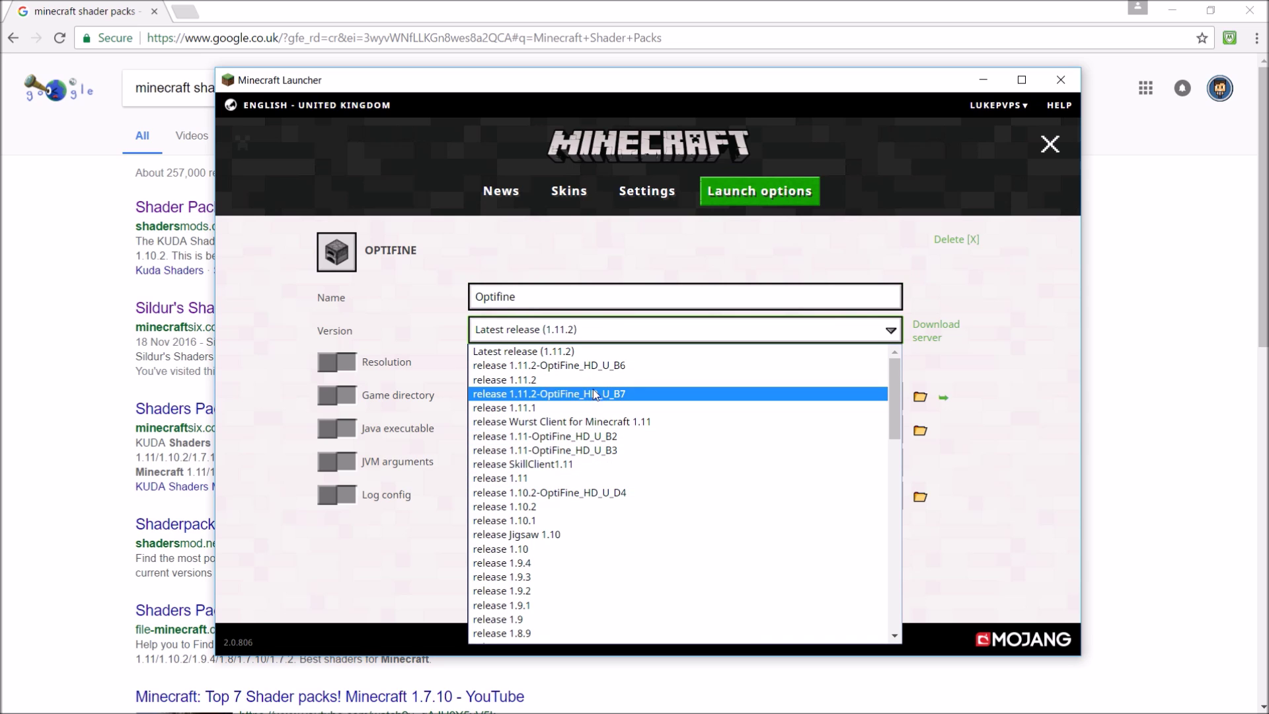
left_click(594, 365)
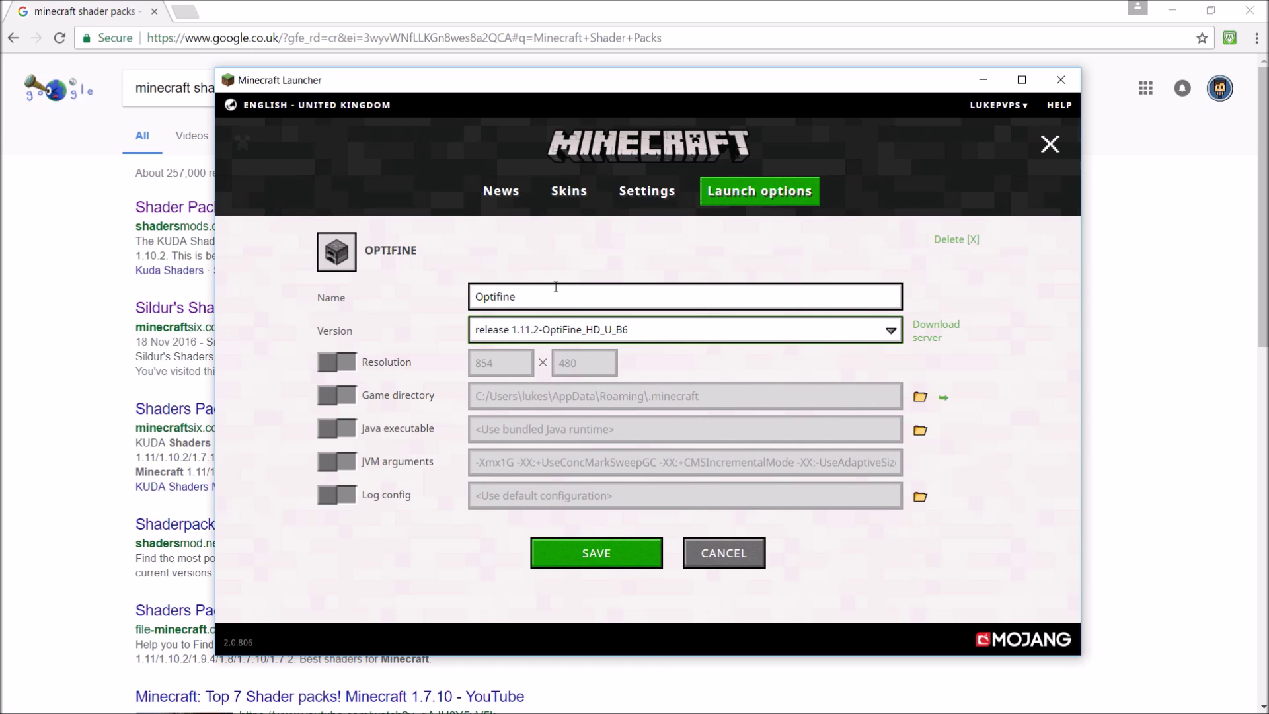
left_click(546, 462)
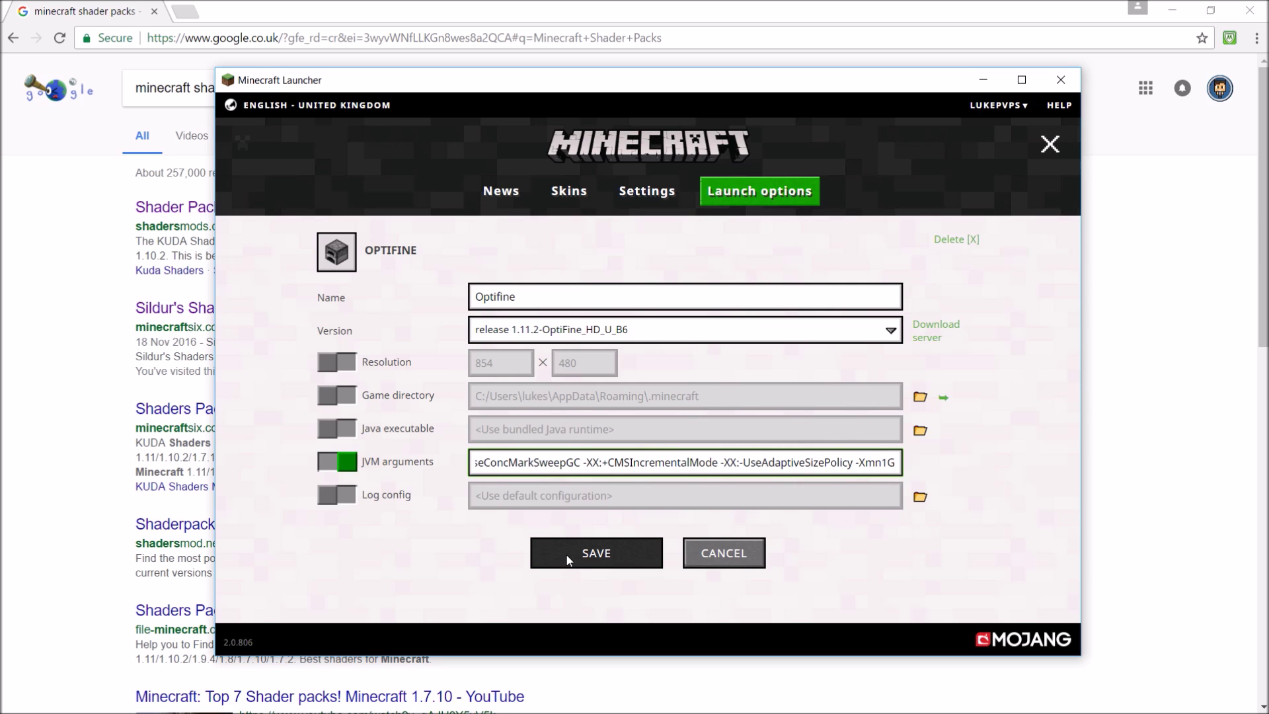
left_click(567, 560)
left_click(499, 192)
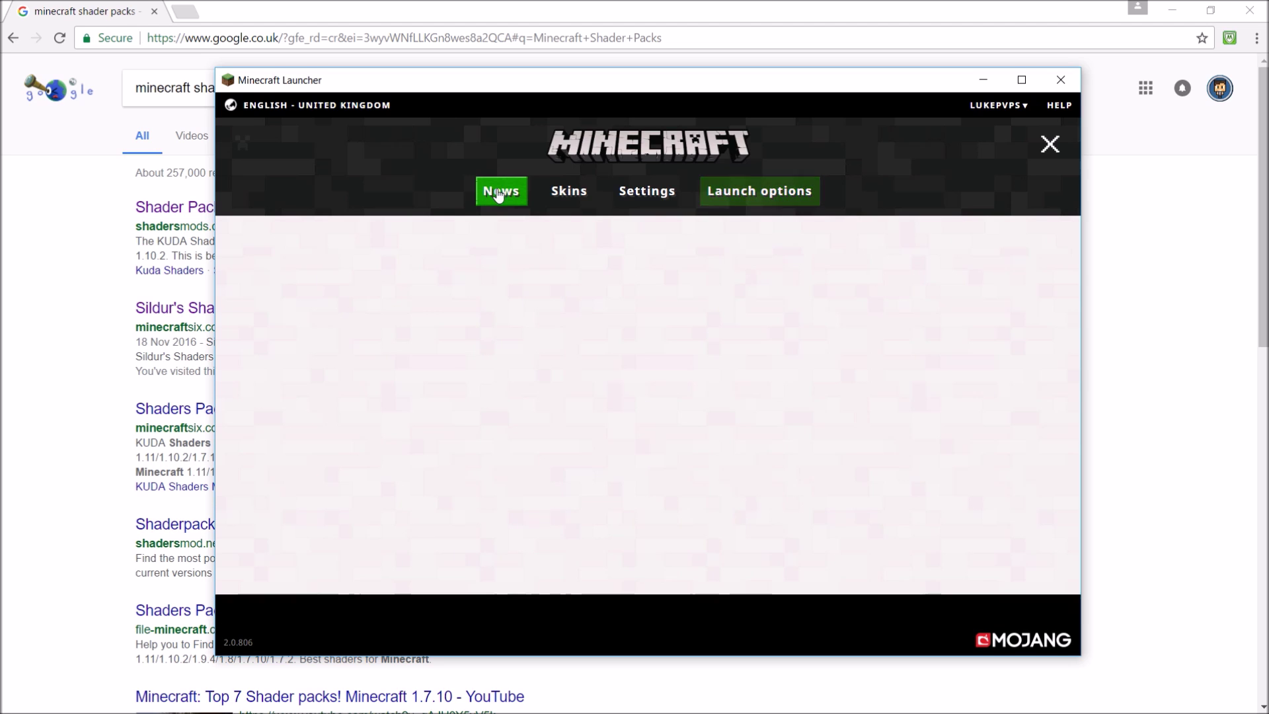
- Launch Minecraft with the OptiFine installation and move the game window aside
left_click(761, 603)
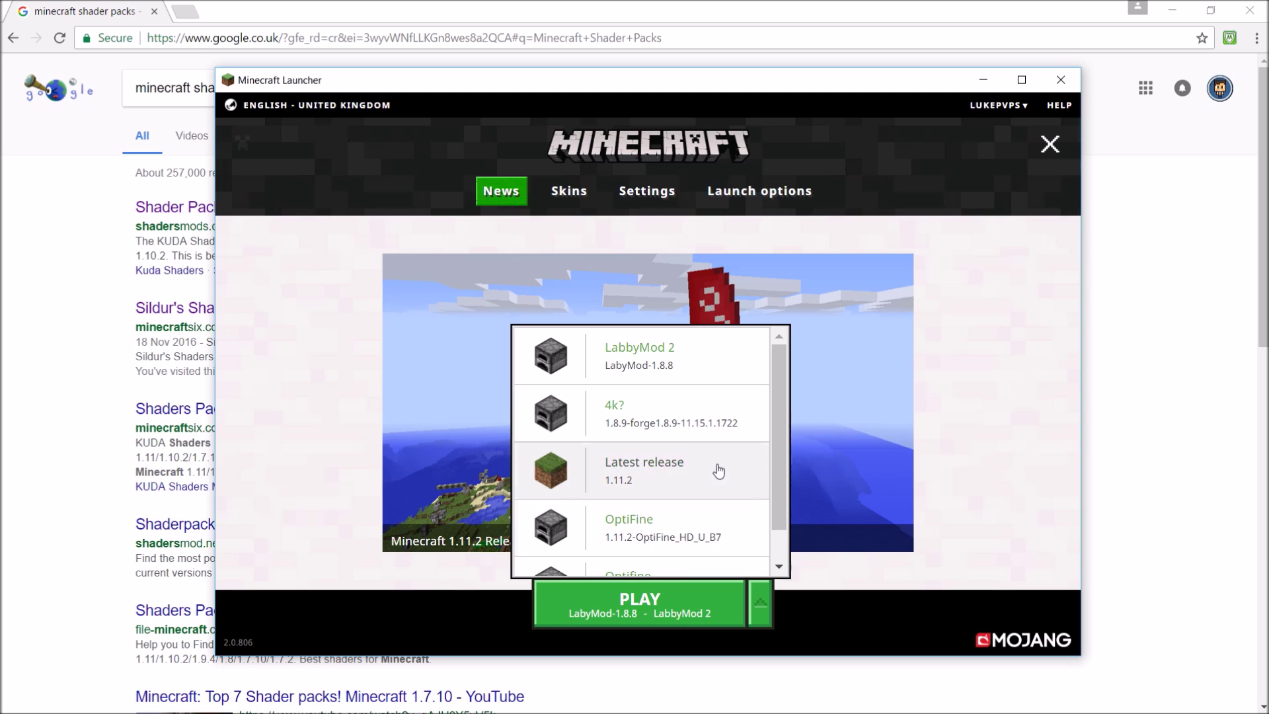
left_click(671, 537)
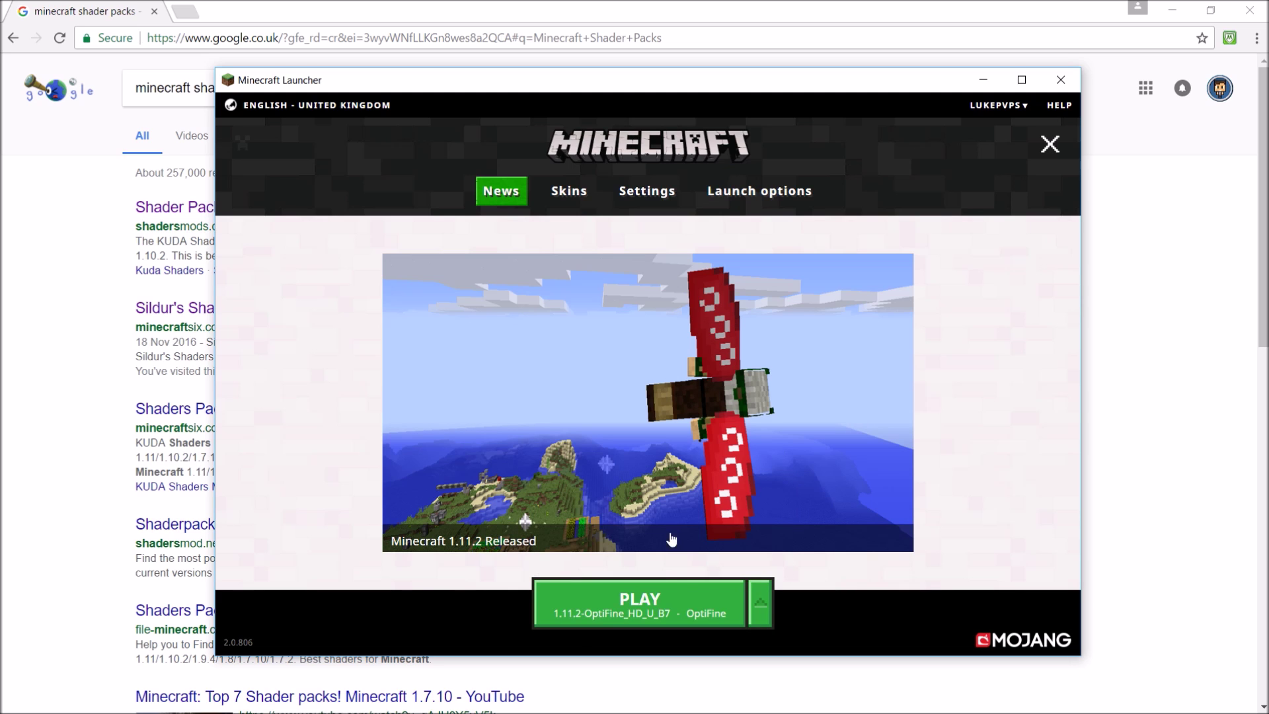
left_click(668, 605)
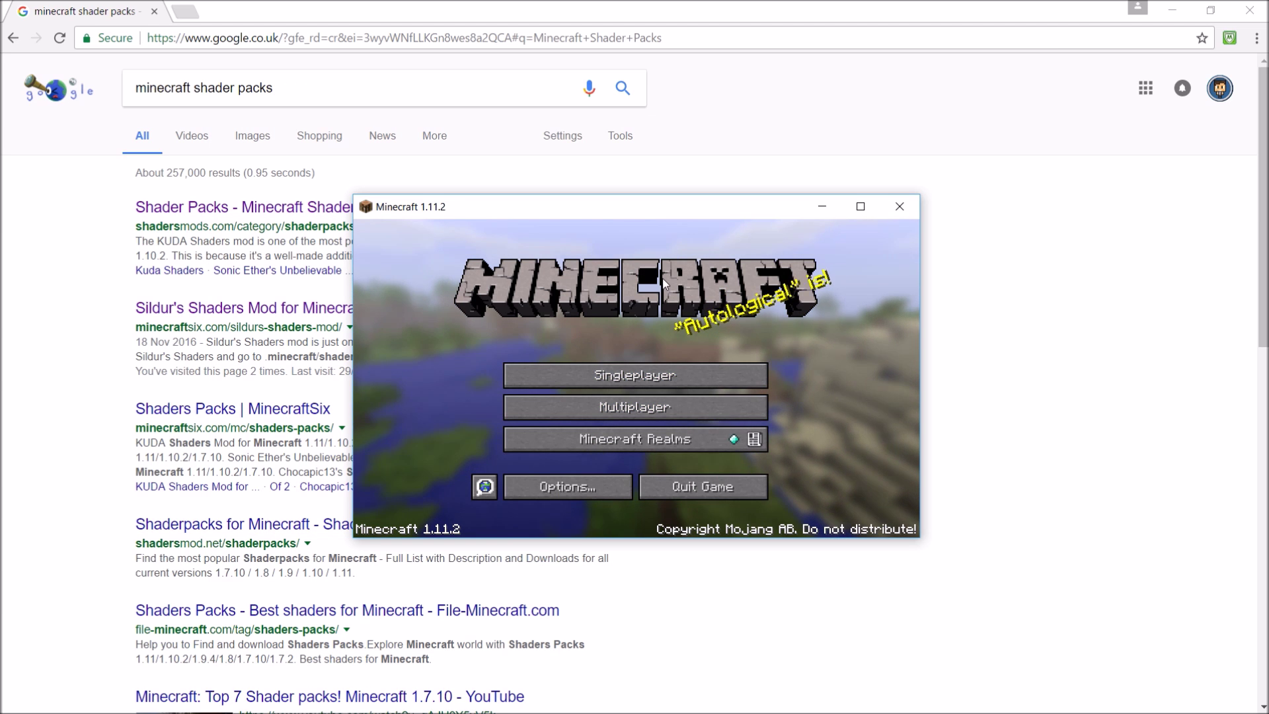
left_click(860, 206)
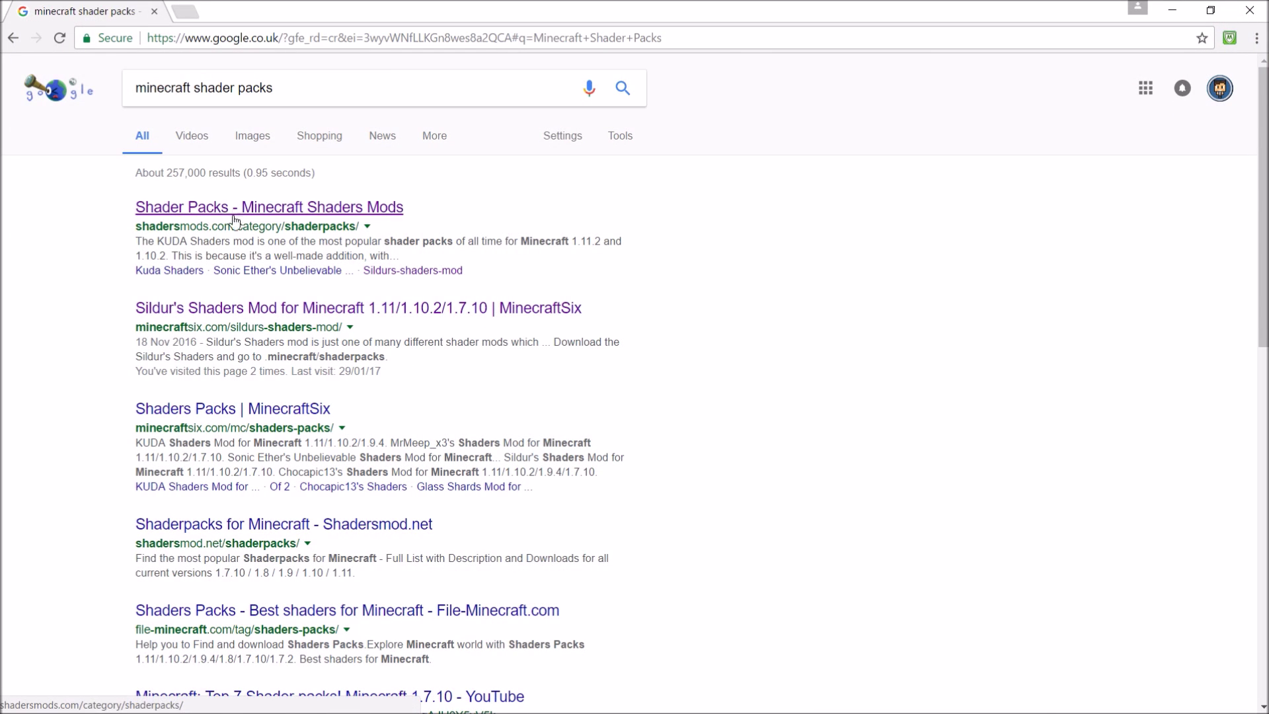
- Open the SEUS article on shadersmods.com and follow its SEUS v11.0 download link
left_click(257, 210)
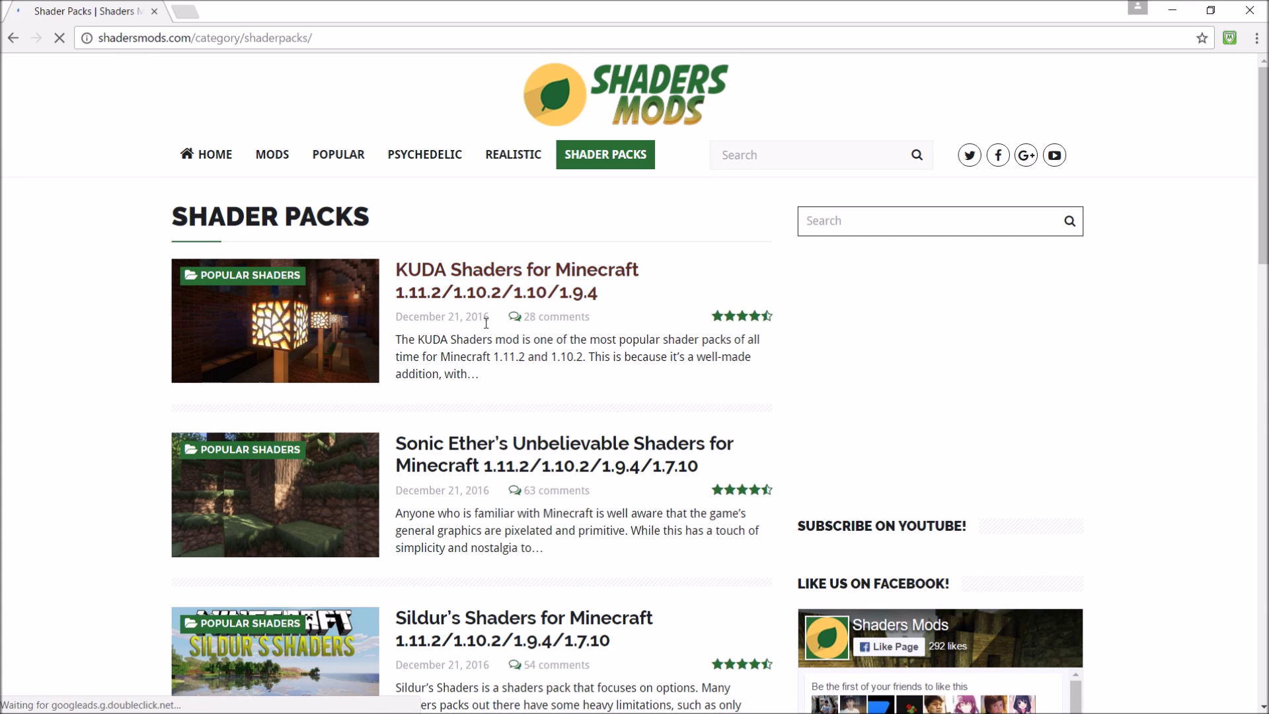
scroll(486, 322, "down", 1)
left_click(519, 360)
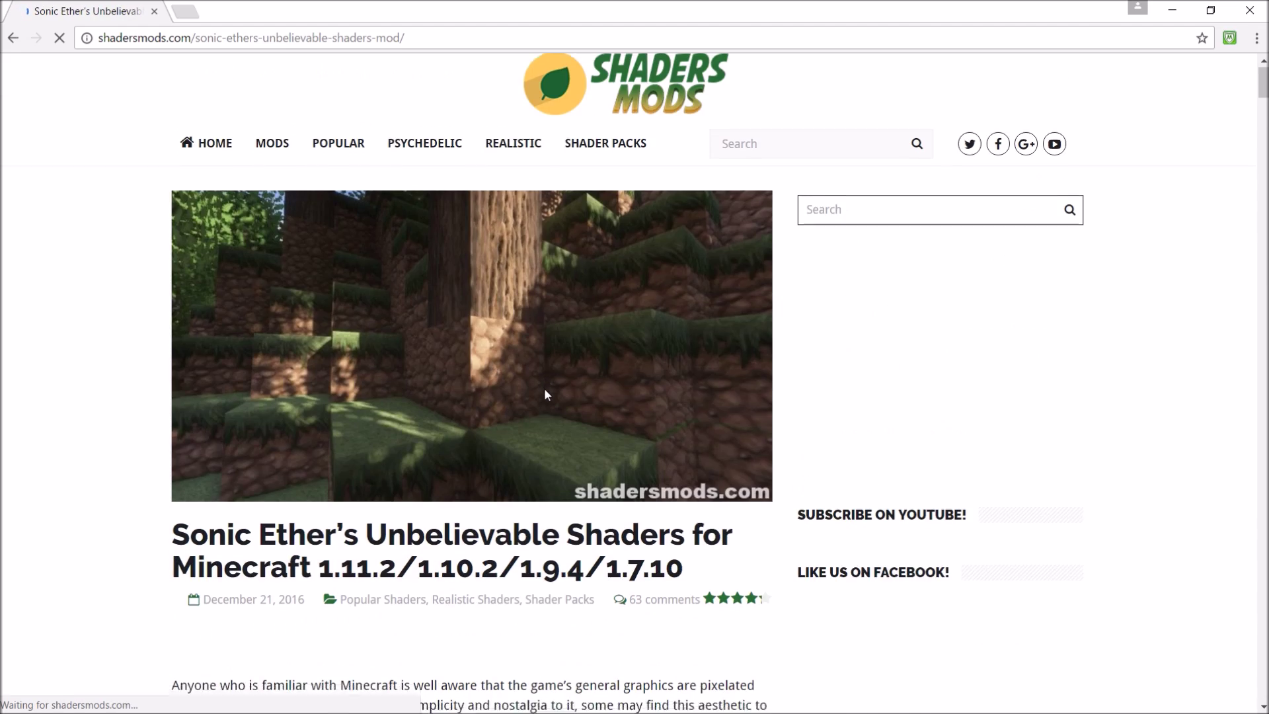
scroll(544, 395, "down", 15)
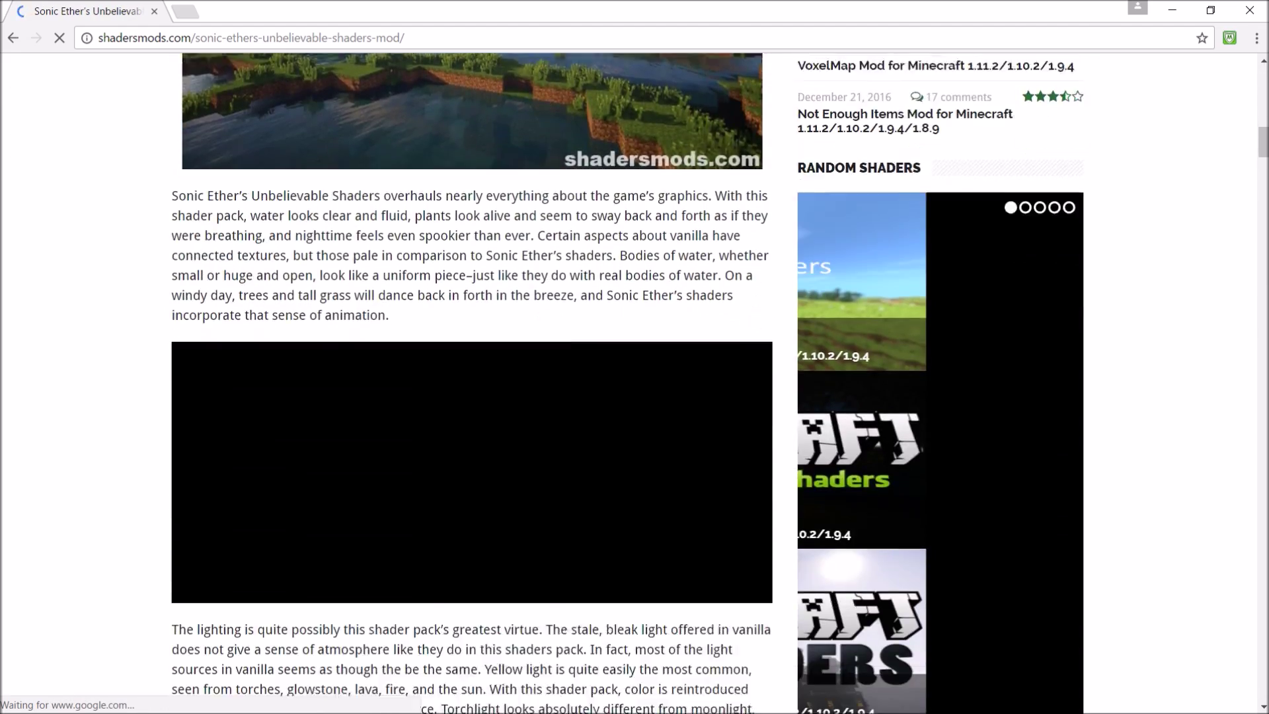
scroll(535, 399, "down", 20)
scroll(529, 410, "down", 20)
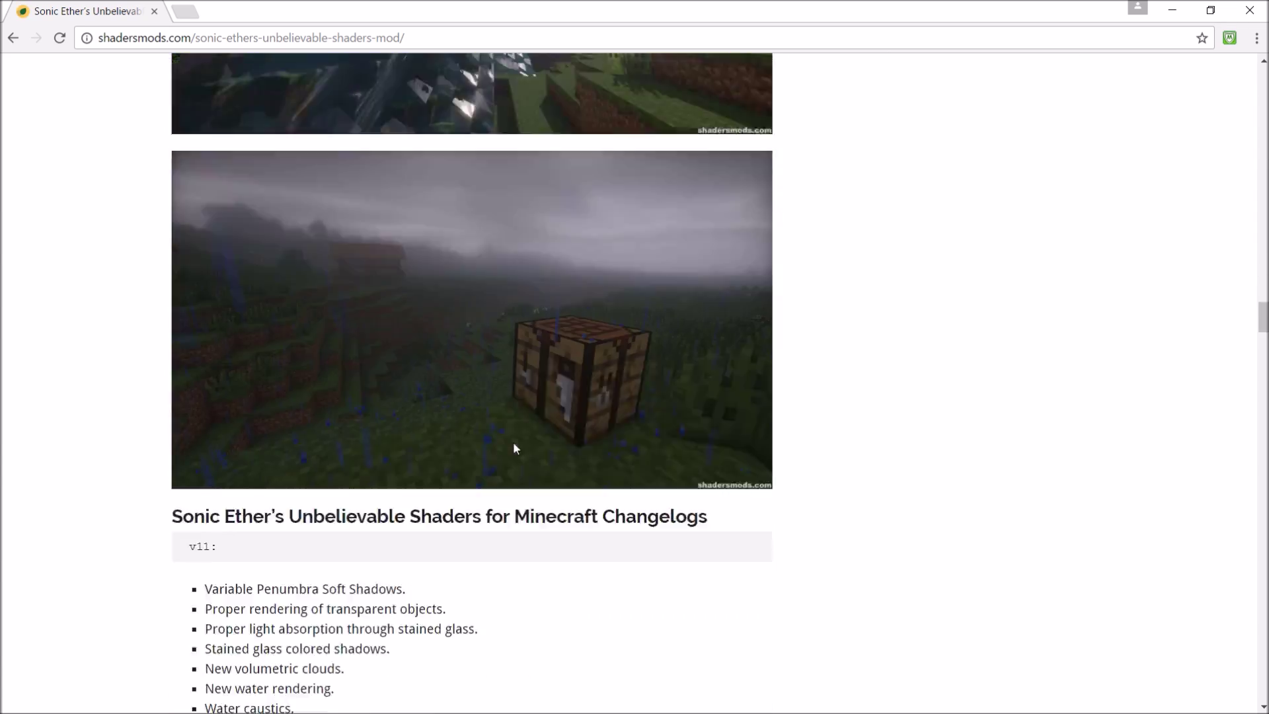
scroll(515, 456, "down", 20)
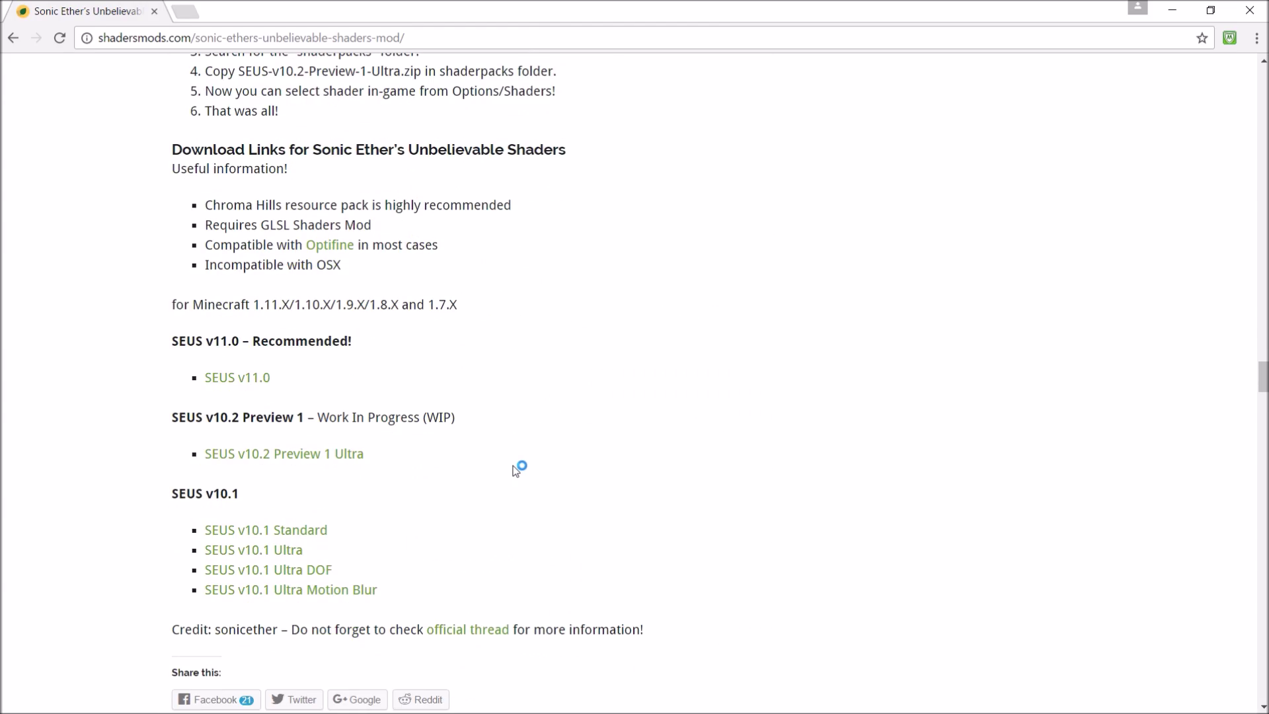
scroll(516, 470, "down", 2)
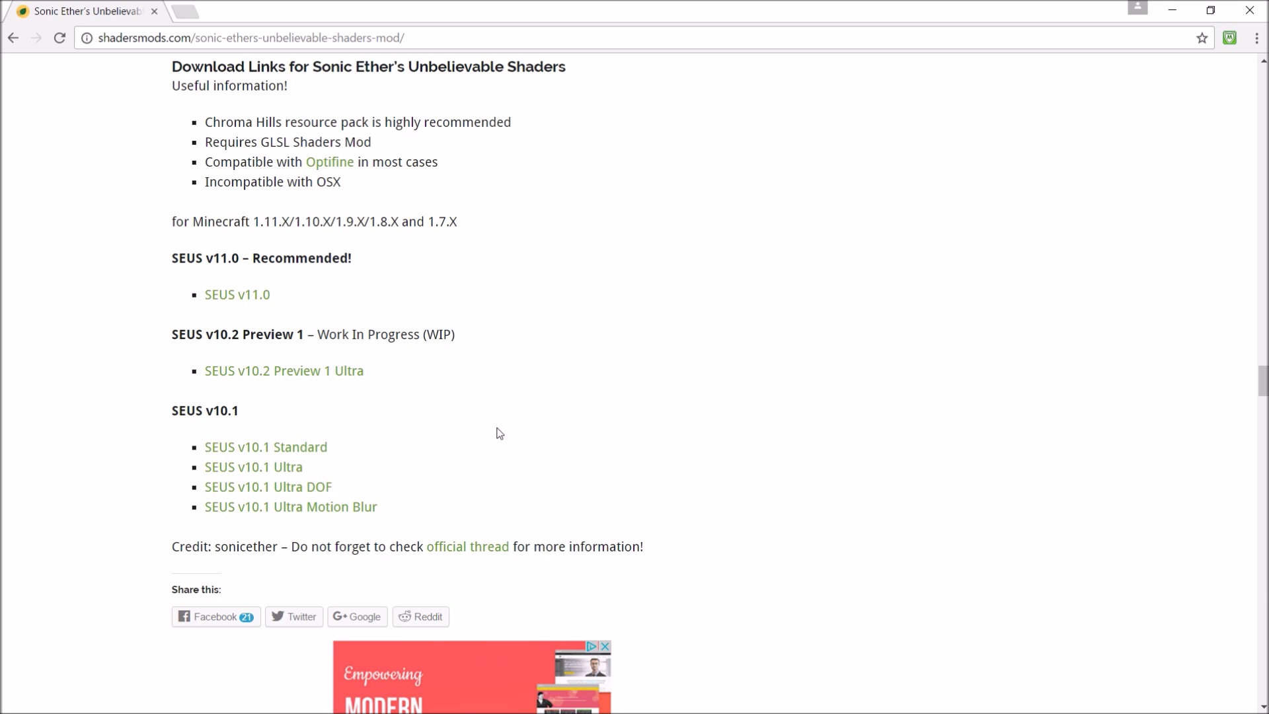
scroll(319, 336, "up", 4)
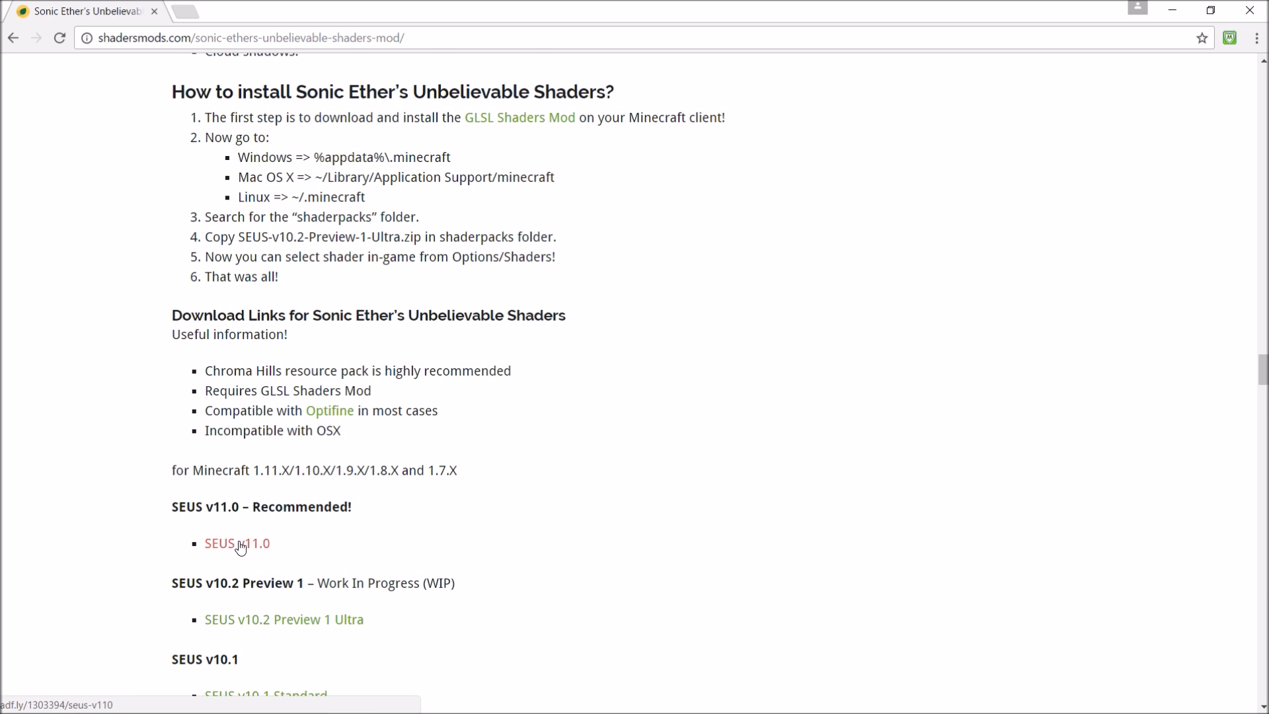
scroll(236, 547, "down", 4)
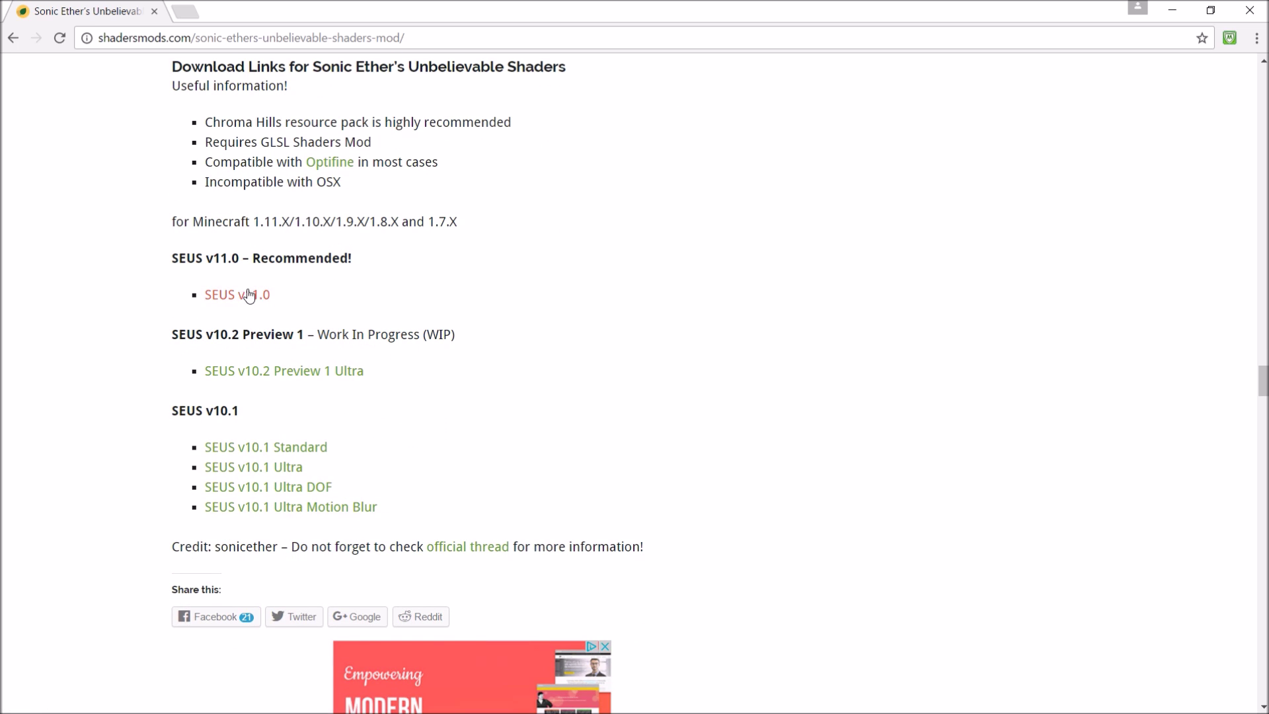
left_click(234, 296)
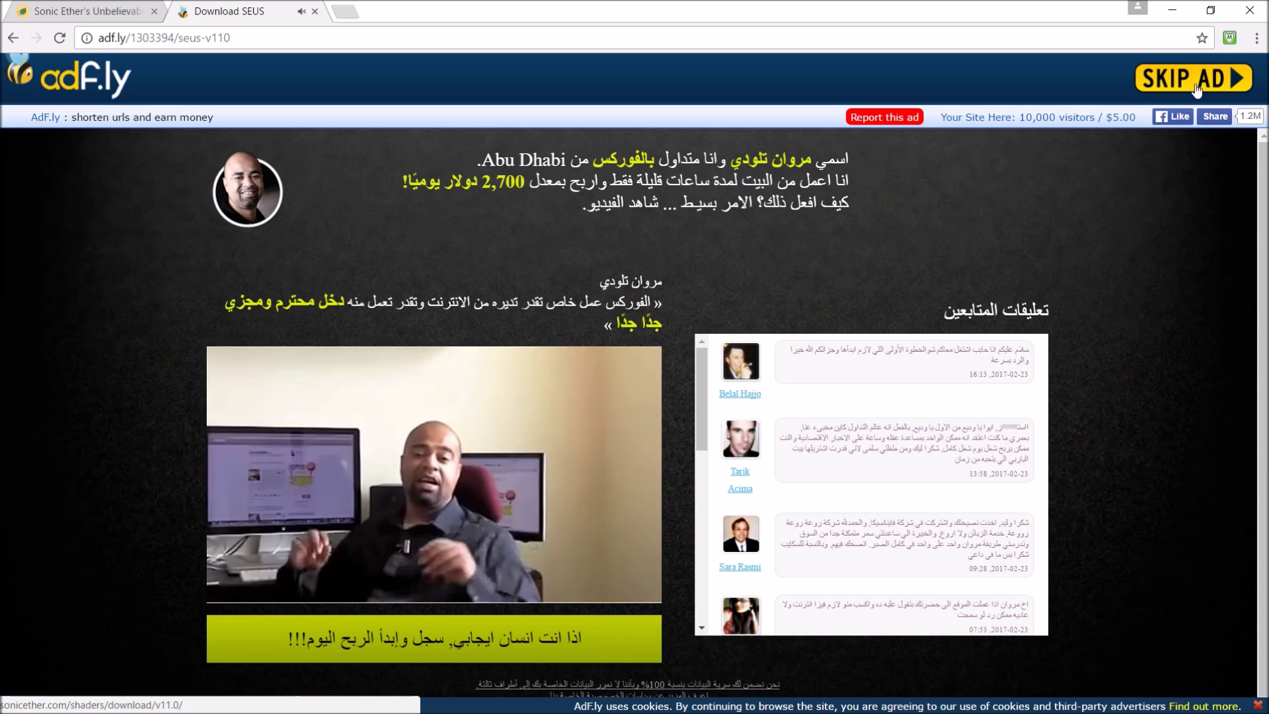
- Skip the ad, accept the SEUS EULA and download the v11.0 zip
left_click(1195, 84)
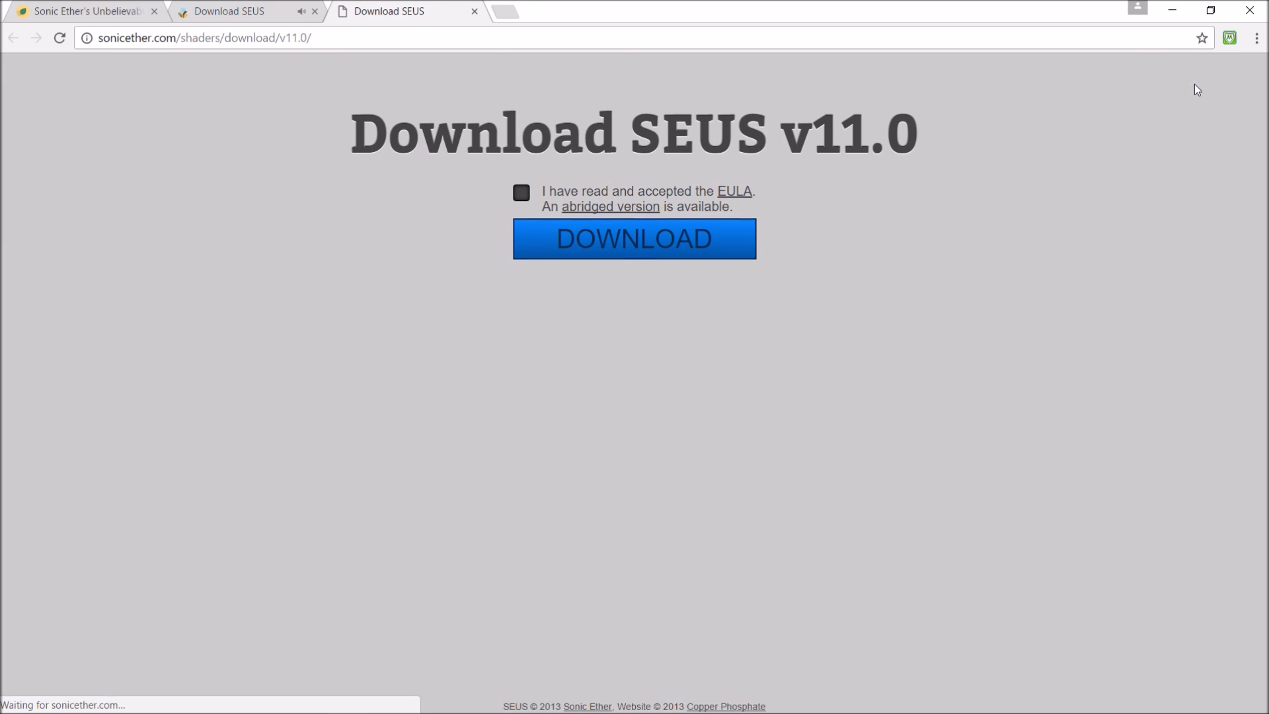
left_click(314, 11)
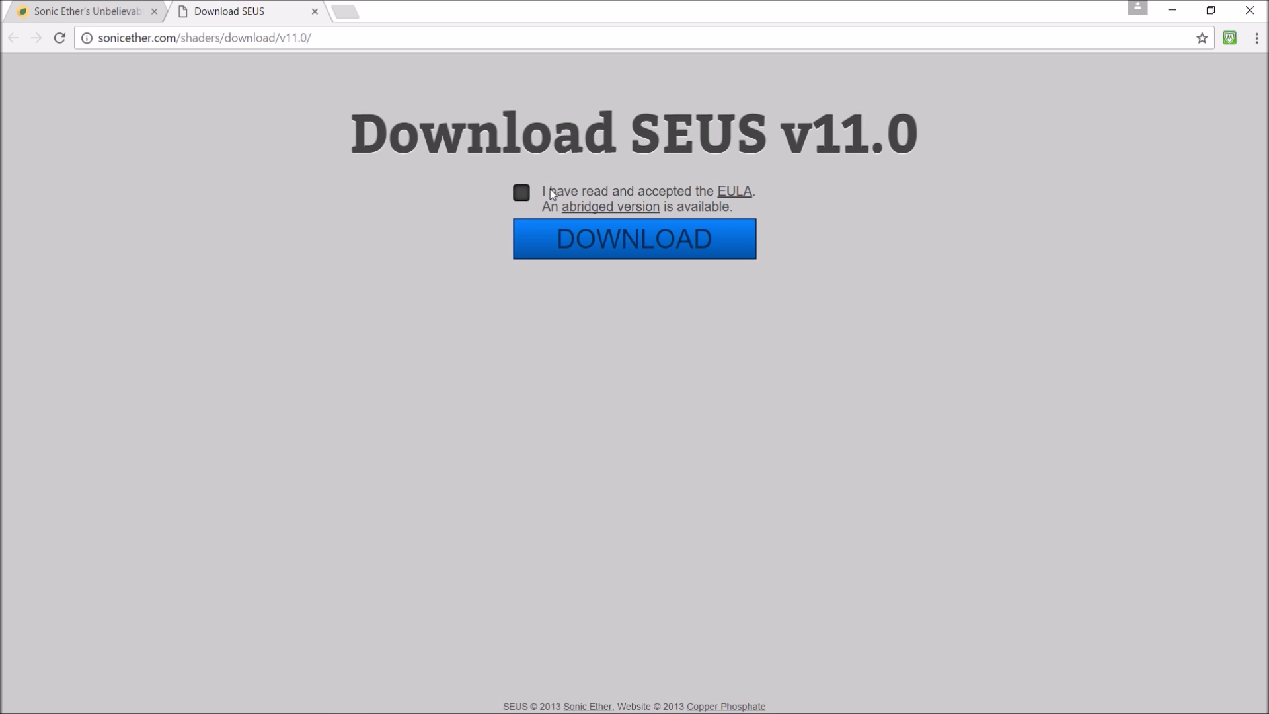
left_click(522, 192)
left_click(624, 253)
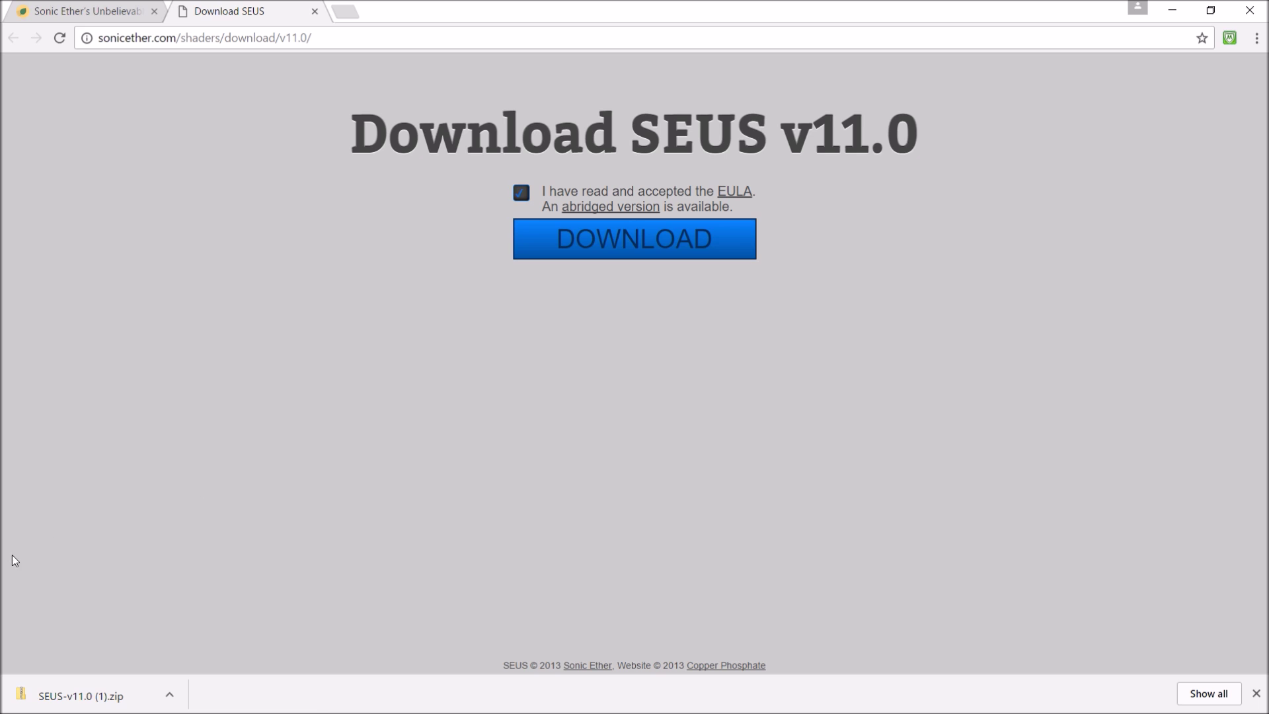
- Open %appdata%/.minecraft/ through the Windows Run dialog
key("super")
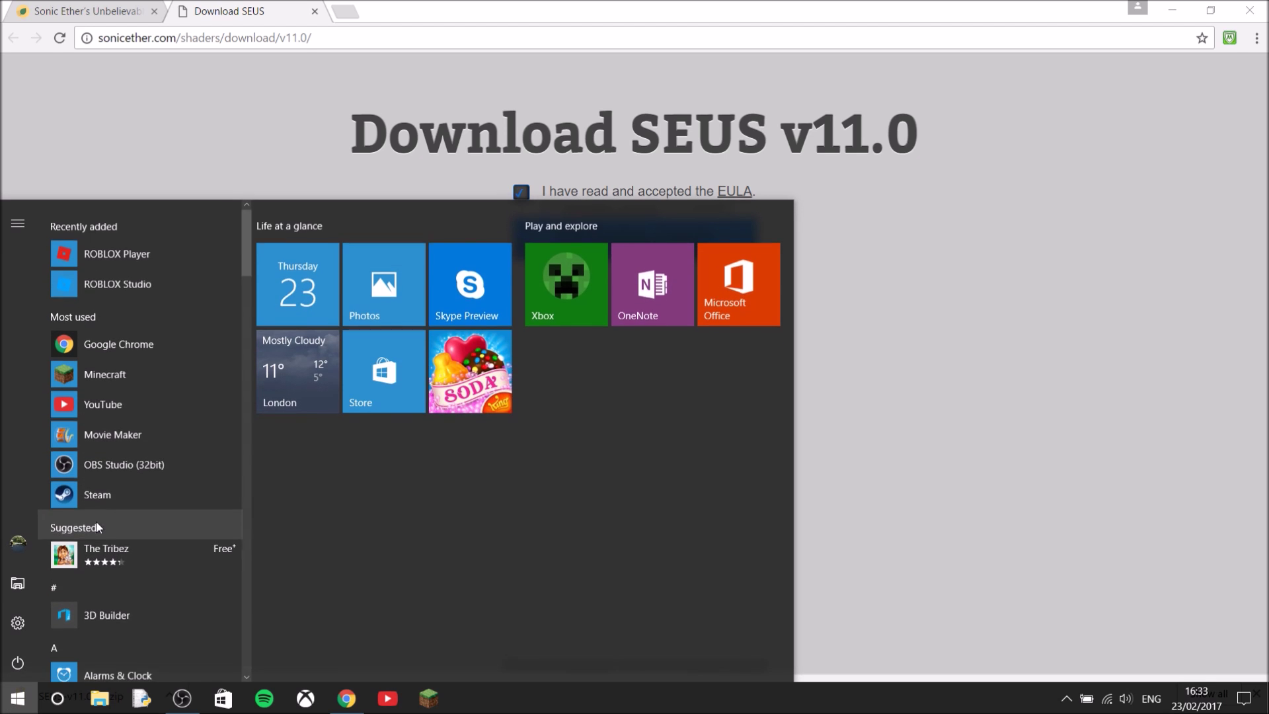
key("super")
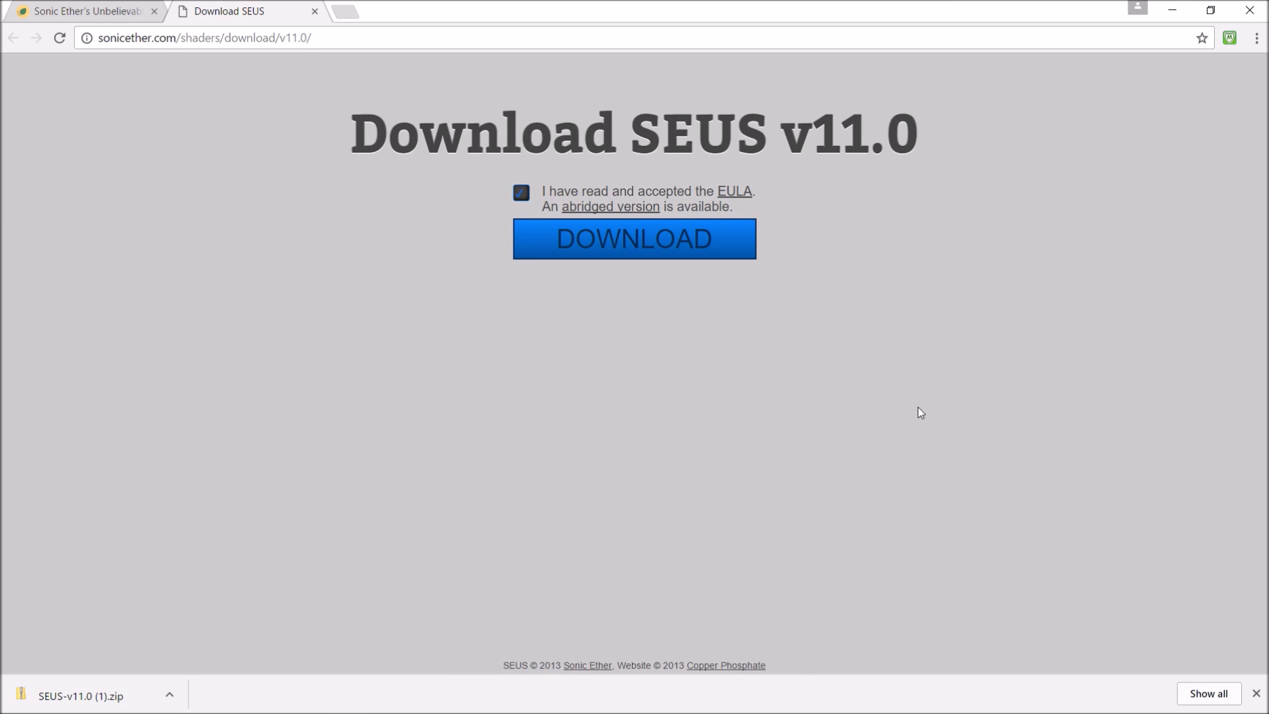
key("super+r")
type("%appd")
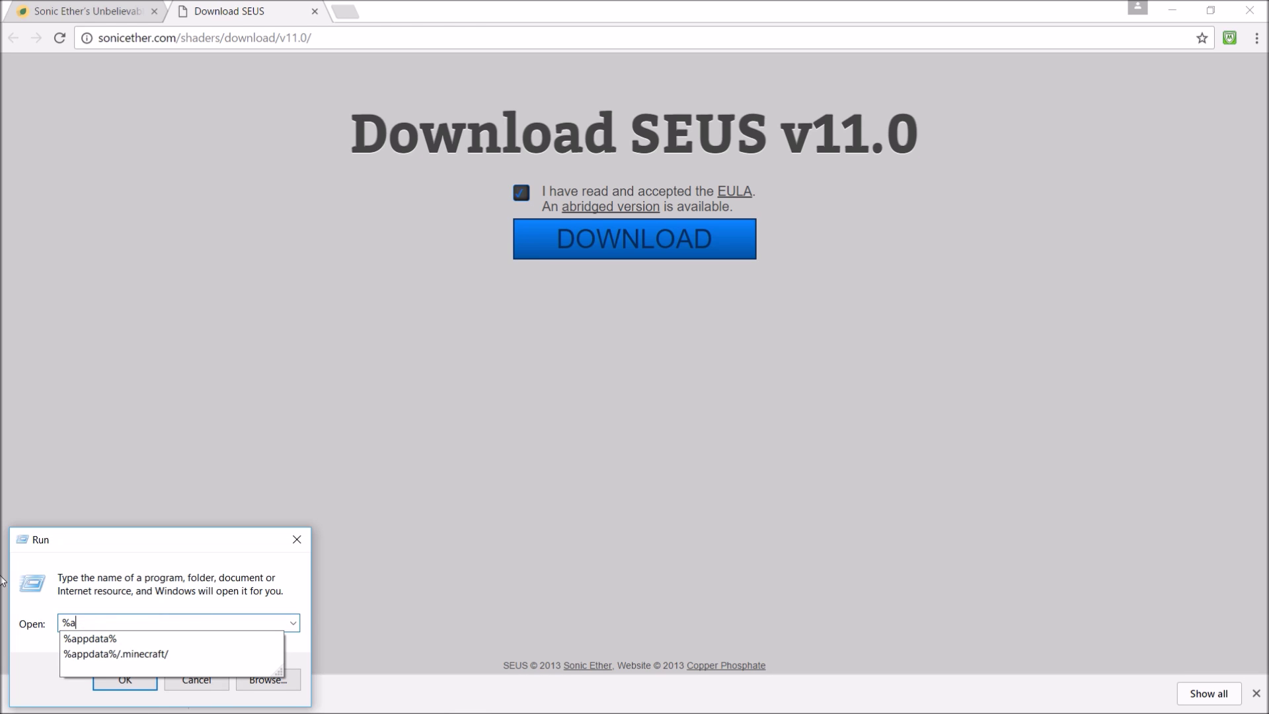
key("BackSpace")
key("BackSpace")
key("BackSpace")
type("%")
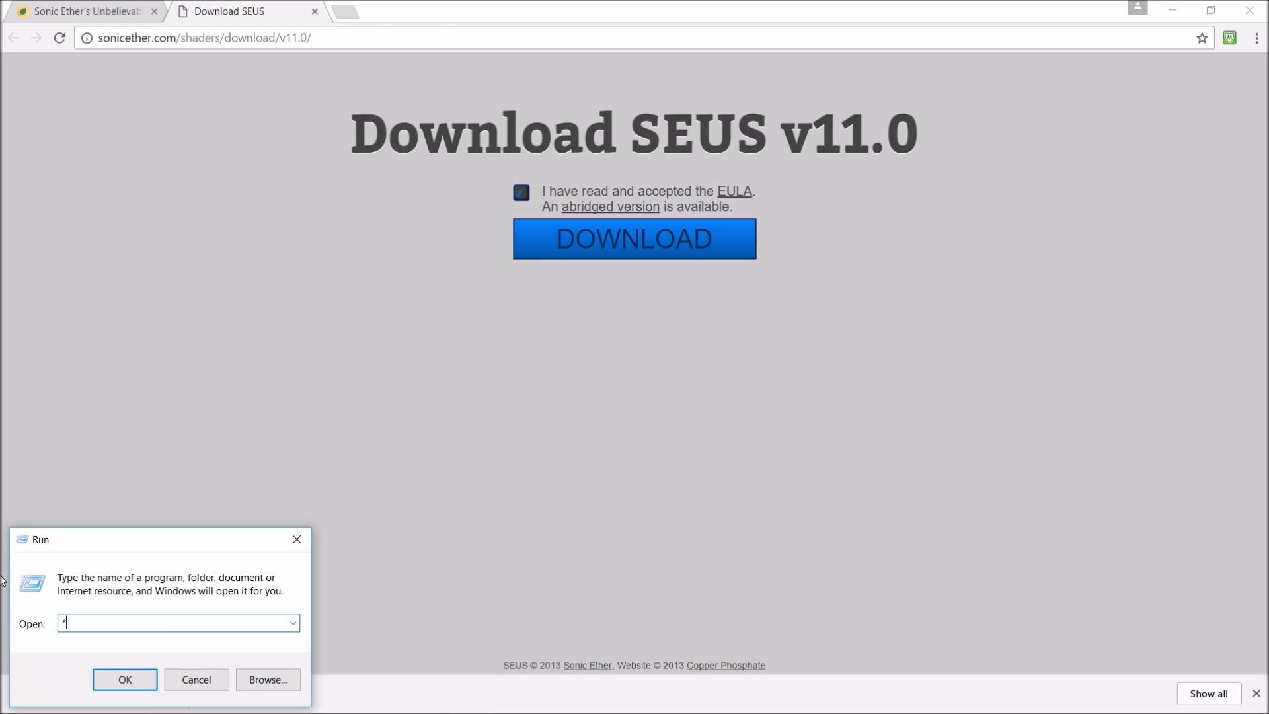
key("BackSpace")
type("%appdata")
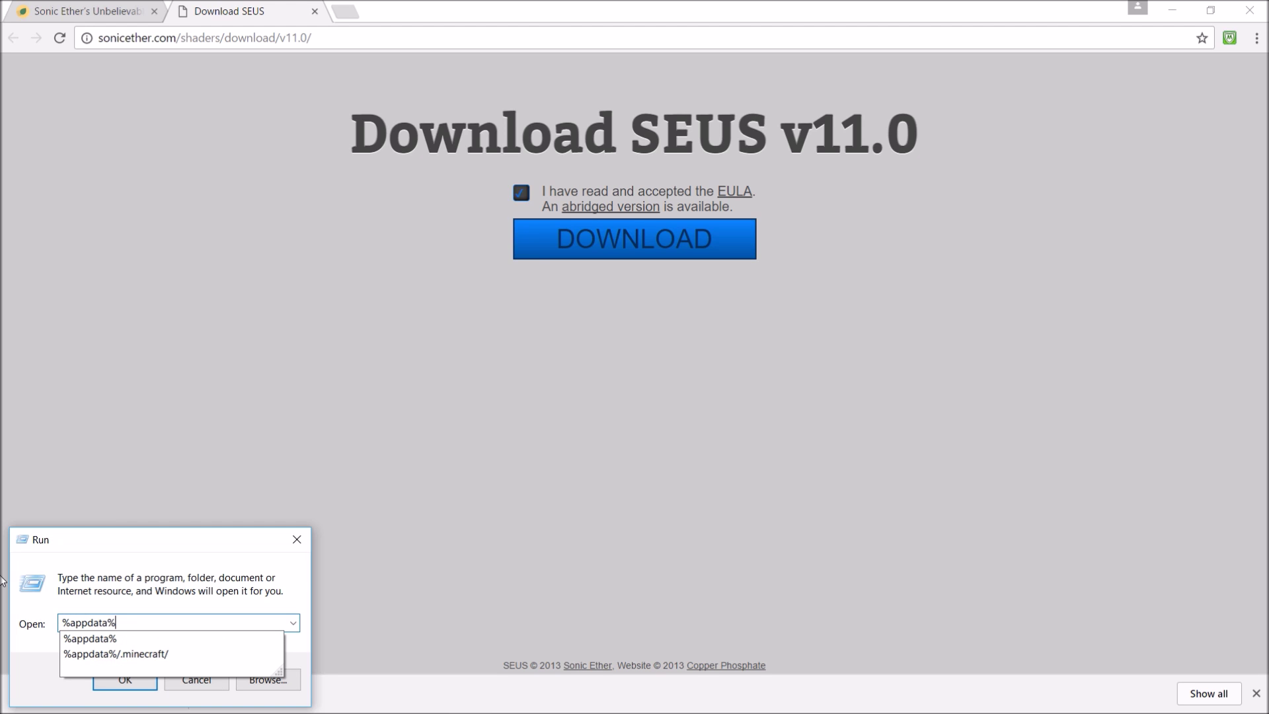
type("%/.minecraf")
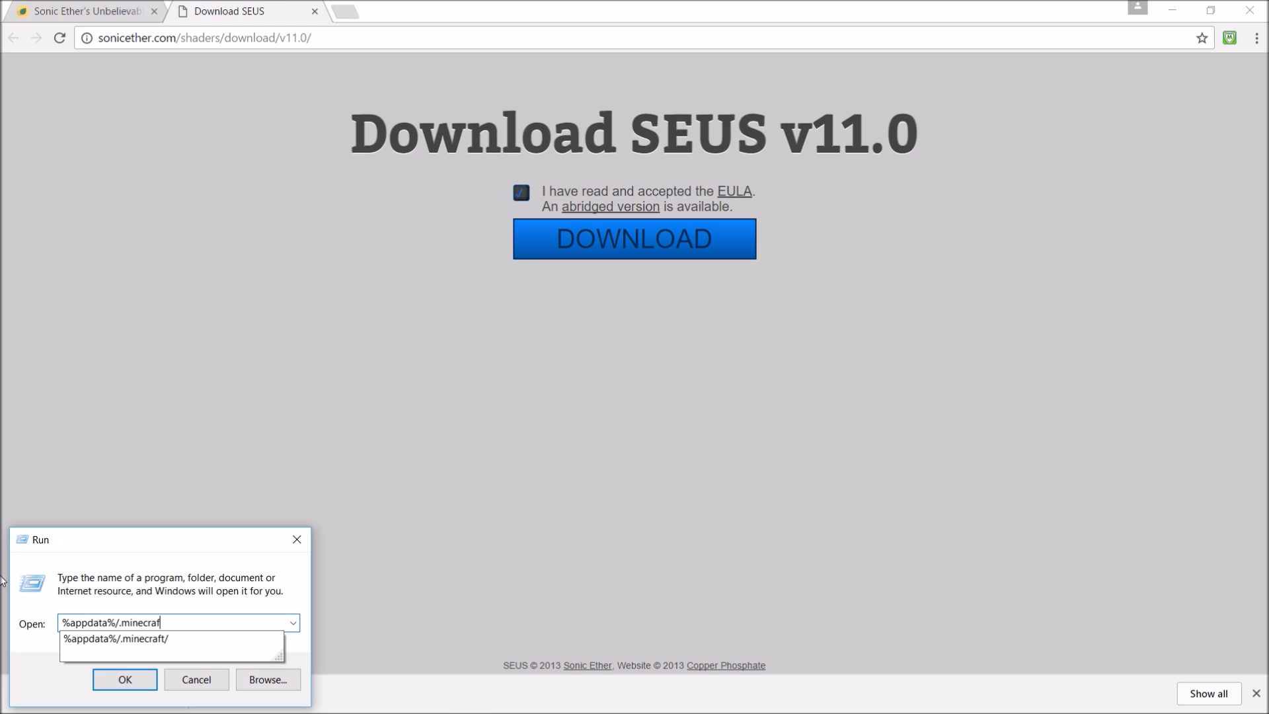
type("t/")
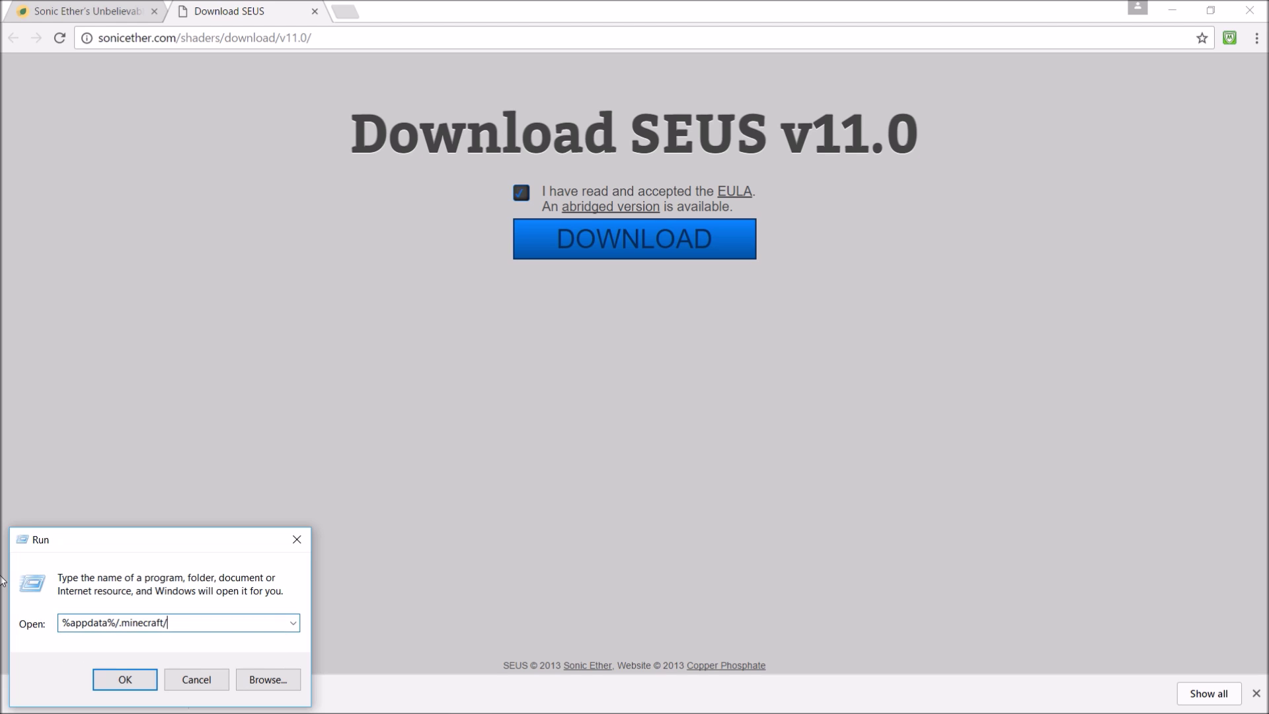
left_click(125, 680)
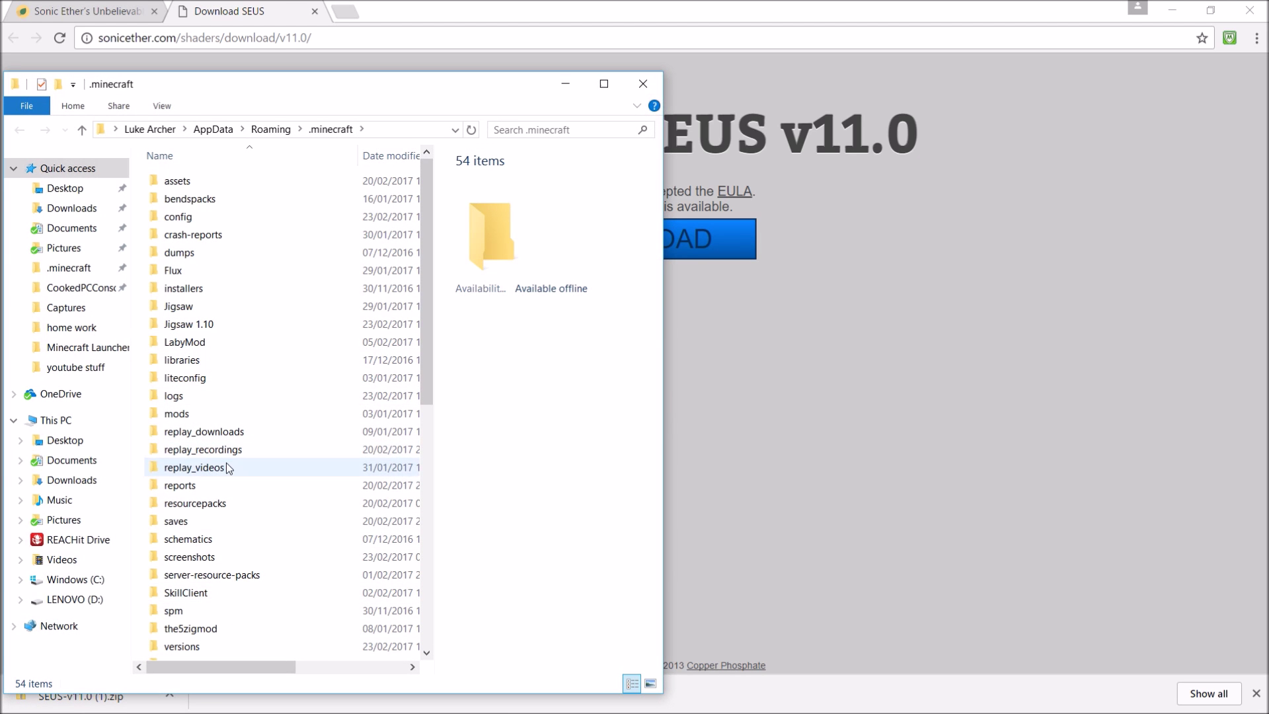
- Create a new folder named shaderpacks inside .minecraft
right_click(142, 351)
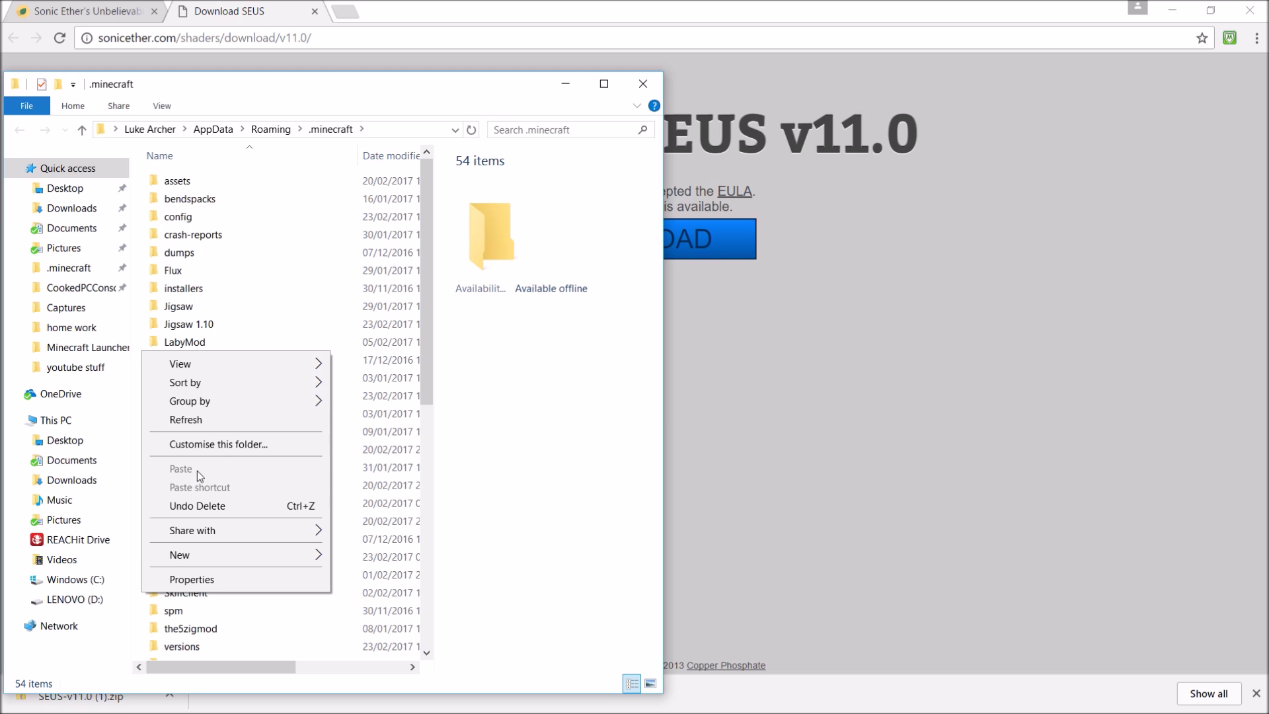
mouse_move(191, 553)
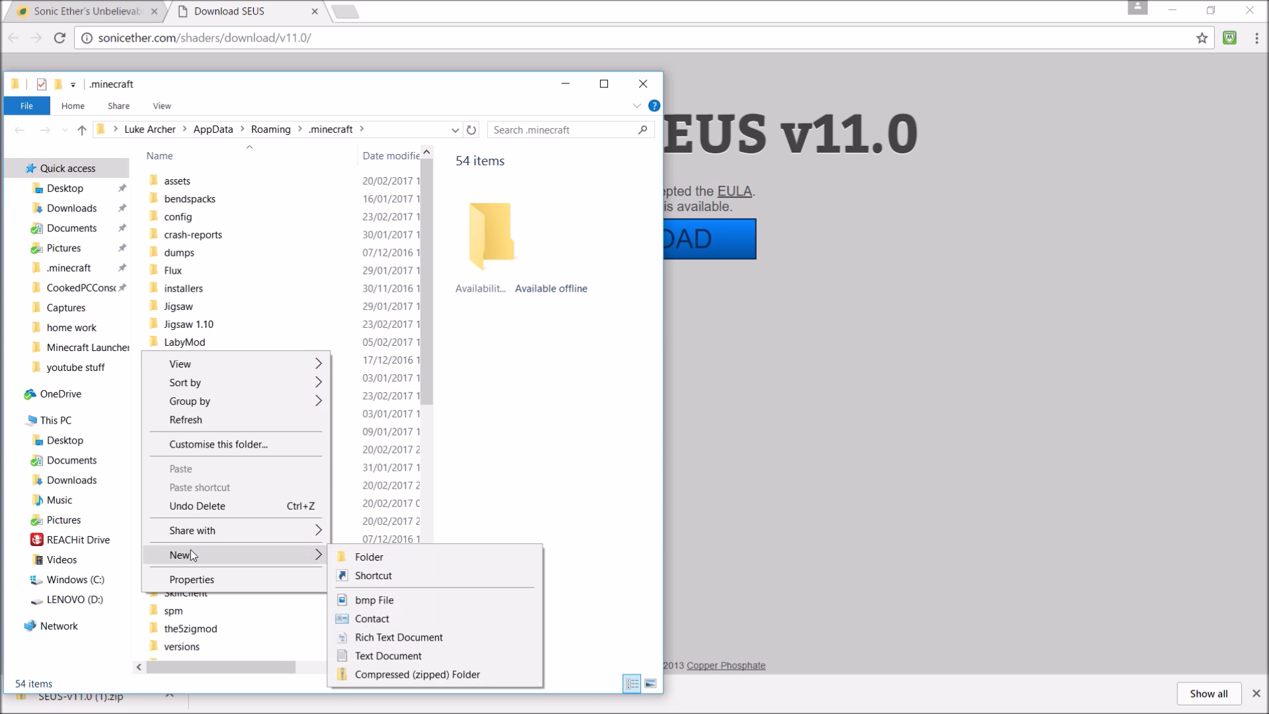
left_click(376, 558)
type("shaderpacks")
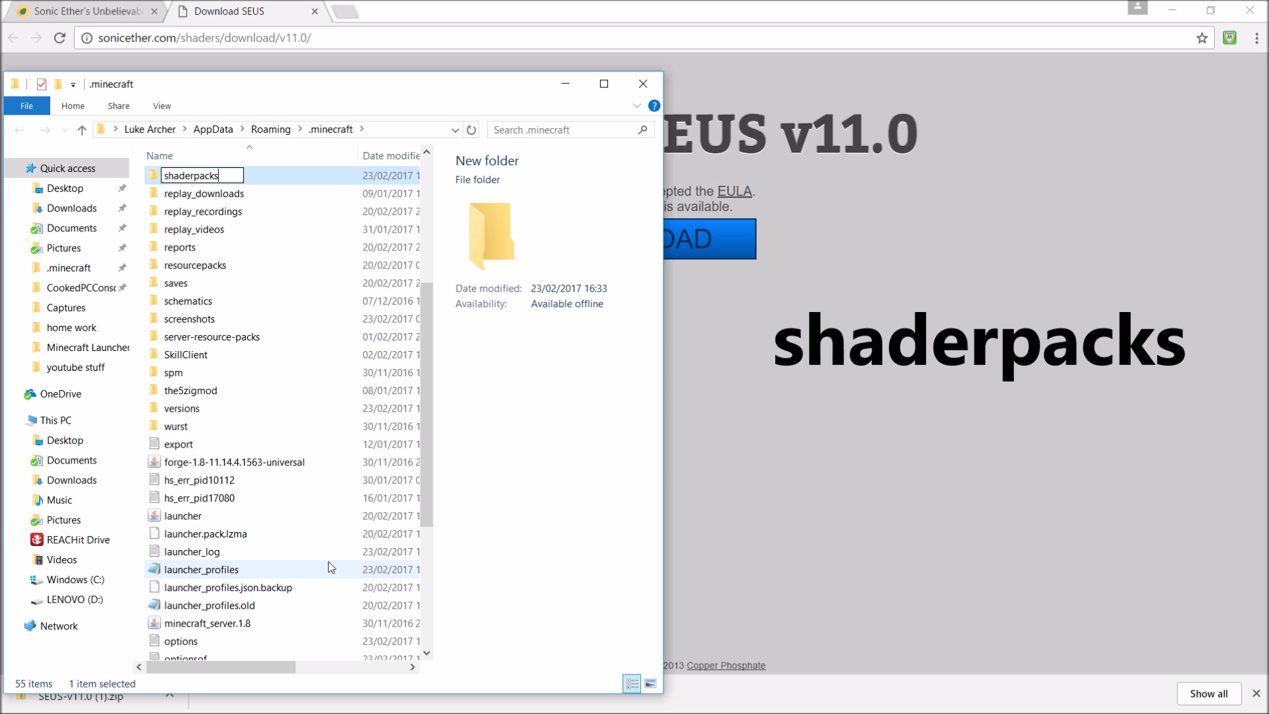
key("Return")
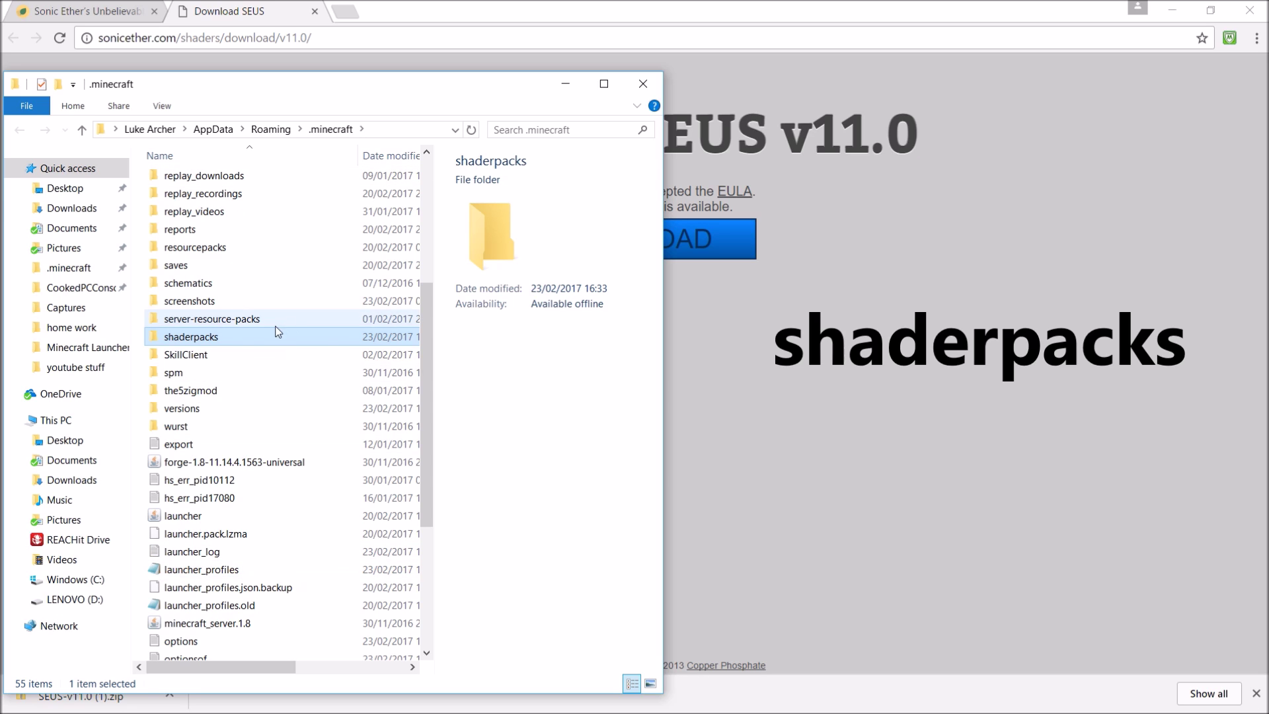
- Move SEUS-v11.0 (1).zip from Chrome's download bar into the shaderpacks folder
double_click(261, 341)
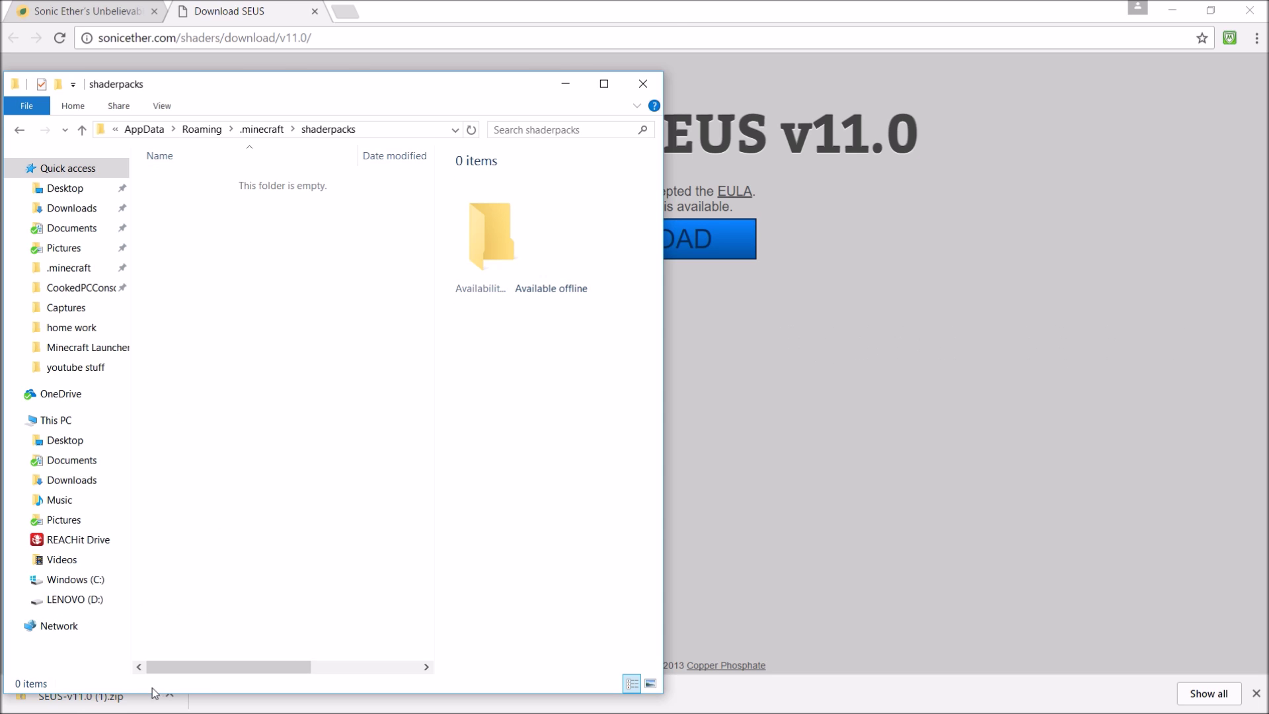
left_click_drag(139, 701, 224, 397)
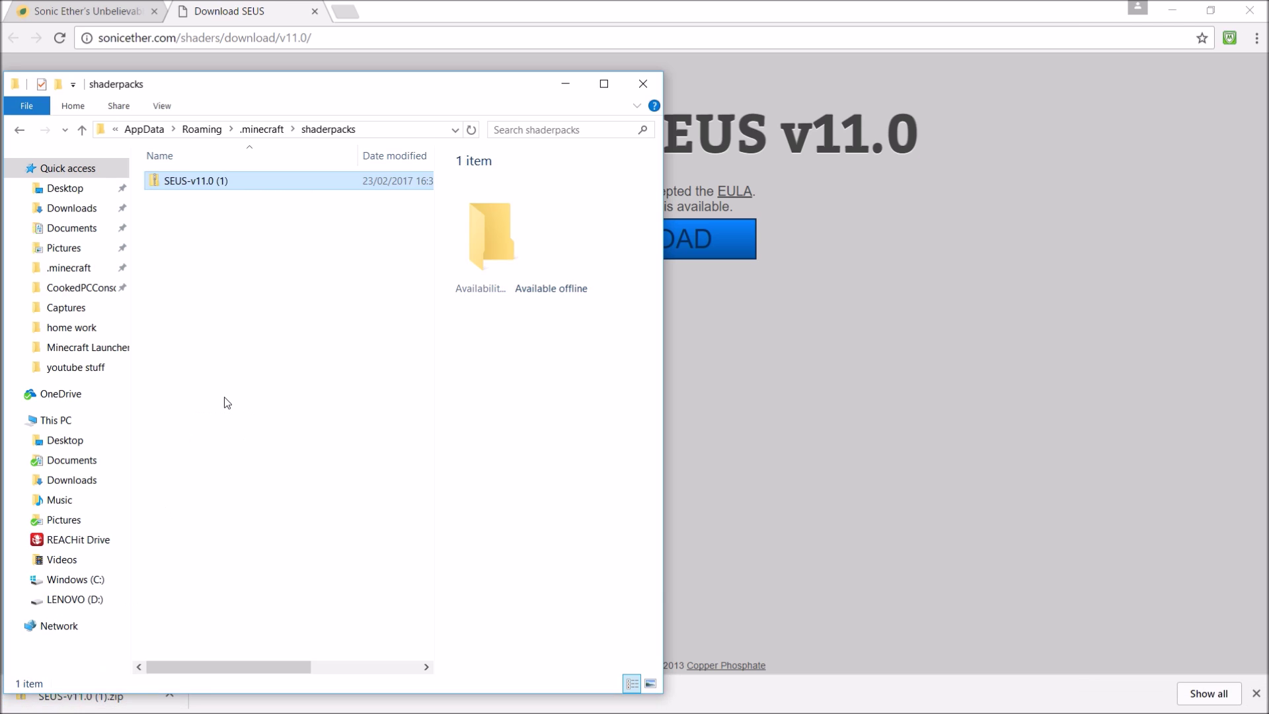
left_click(245, 406)
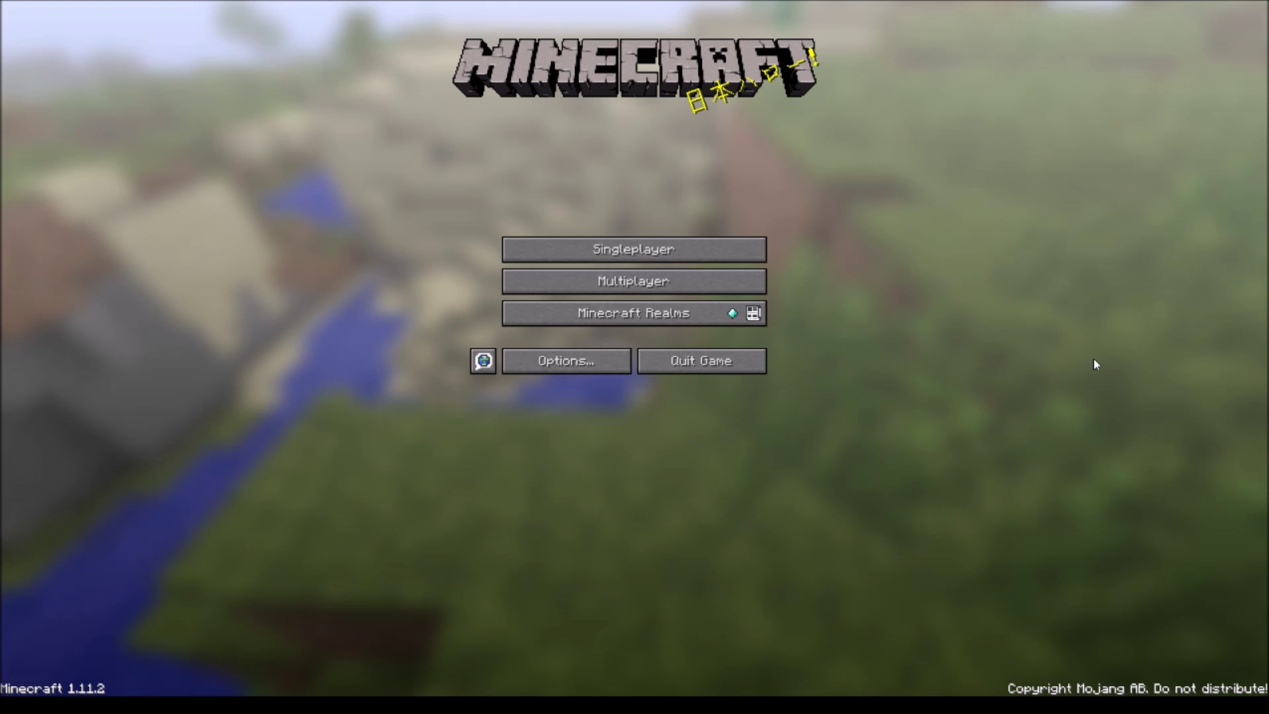
- Create a new Survival world from the Singleplayer menu
left_click(671, 257)
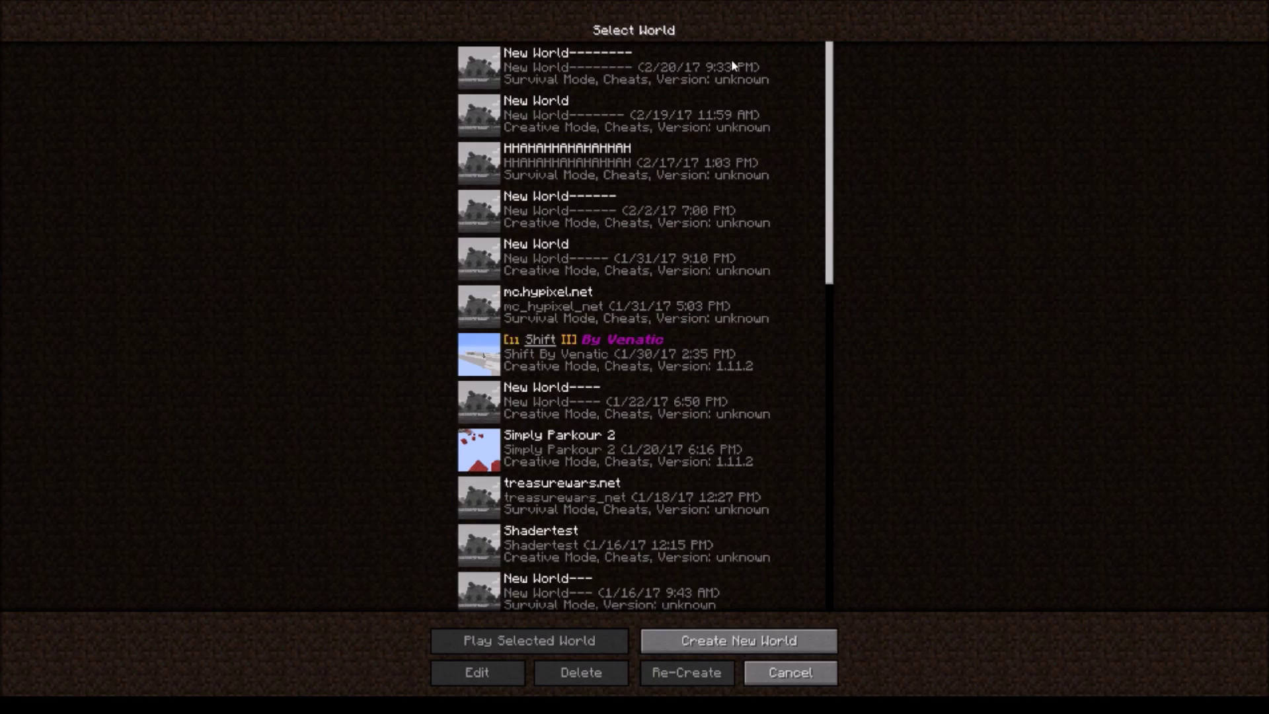
left_click(755, 639)
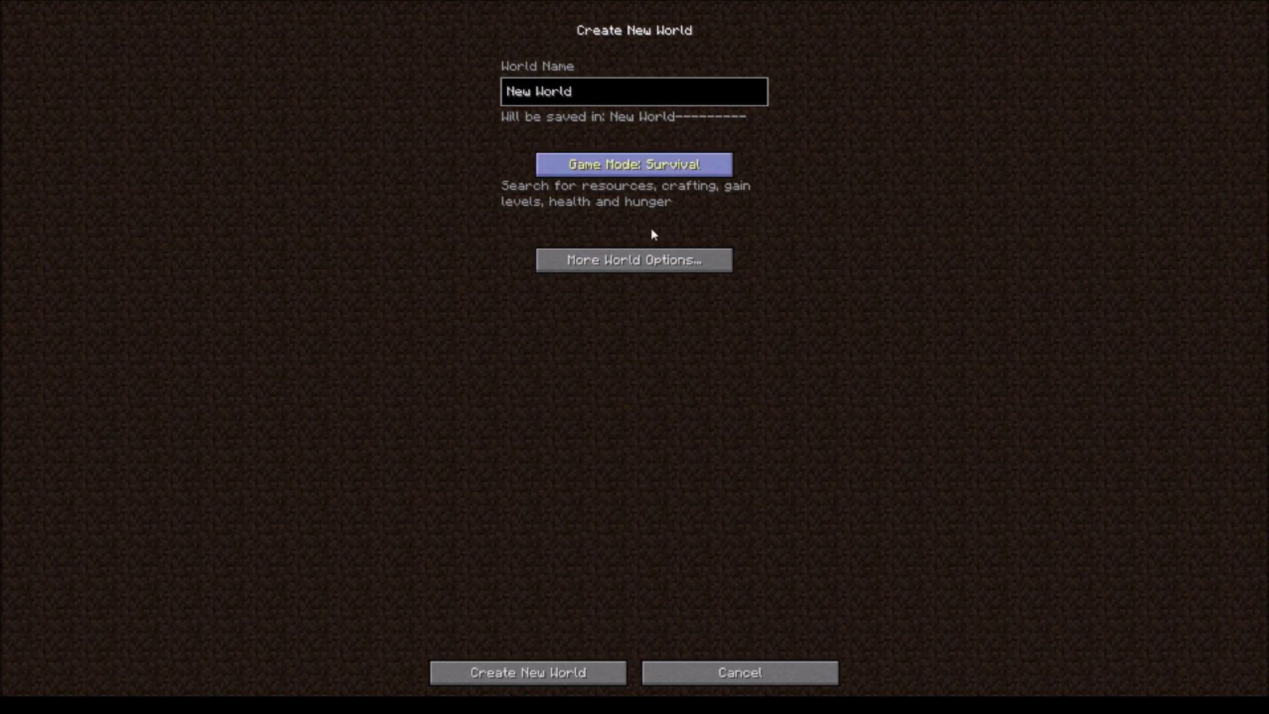
left_click(651, 165)
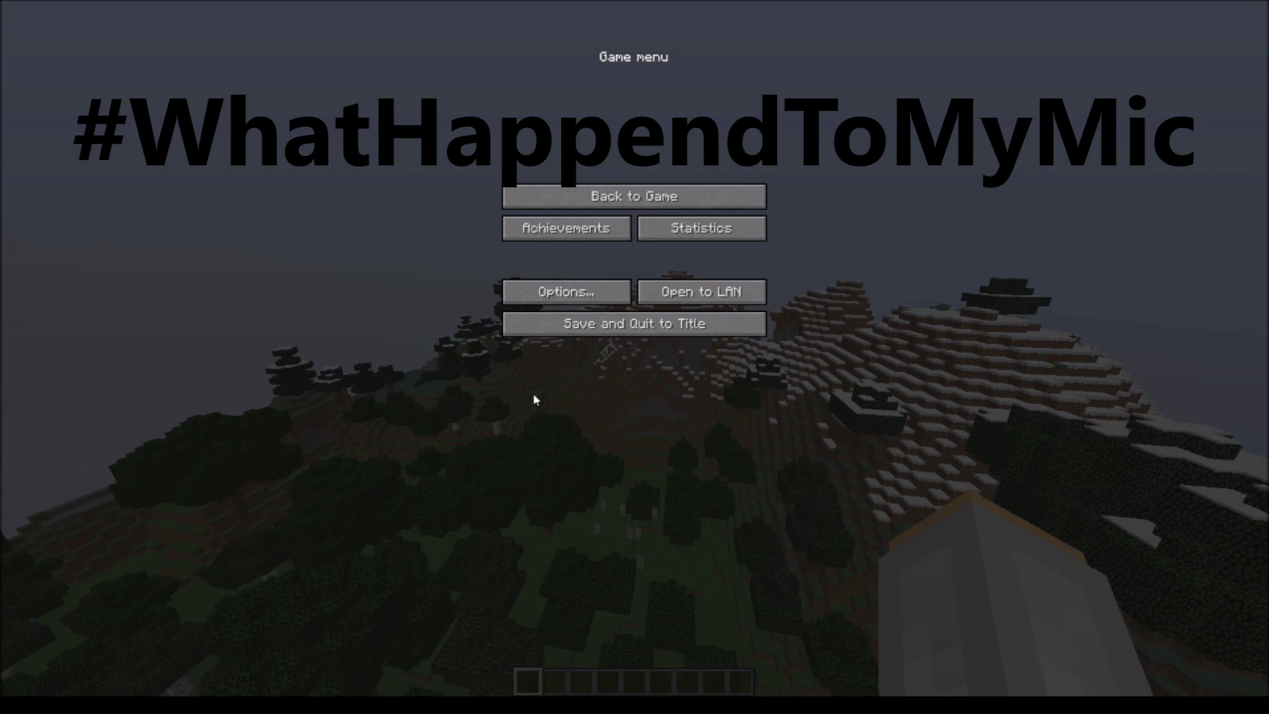
- Turn Fast Render off in the Video Settings performance options
left_click(597, 288)
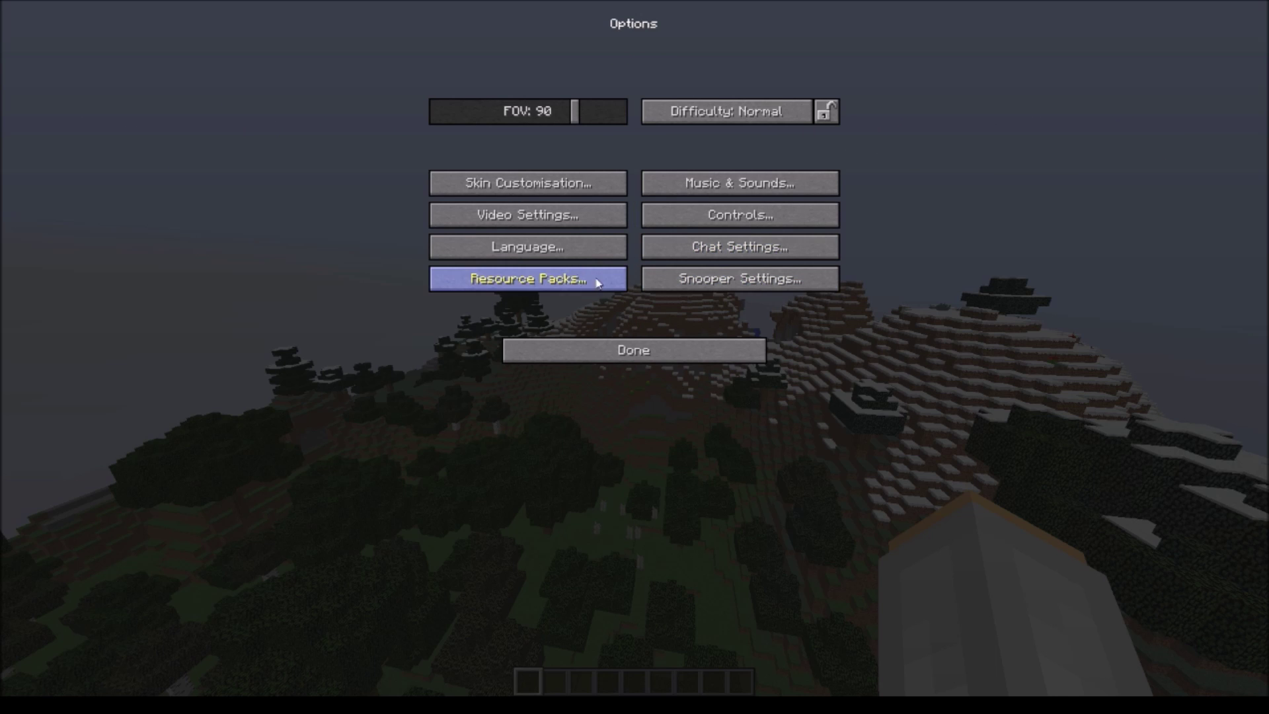
left_click(527, 216)
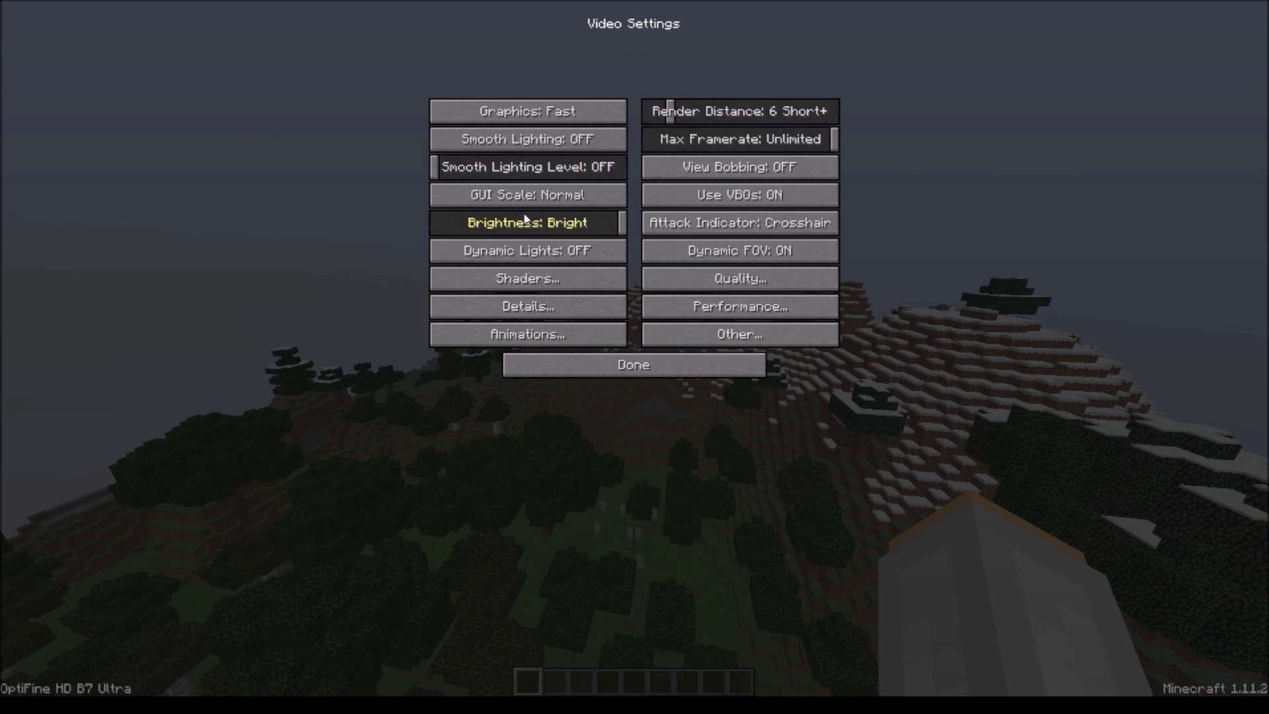
left_click(742, 306)
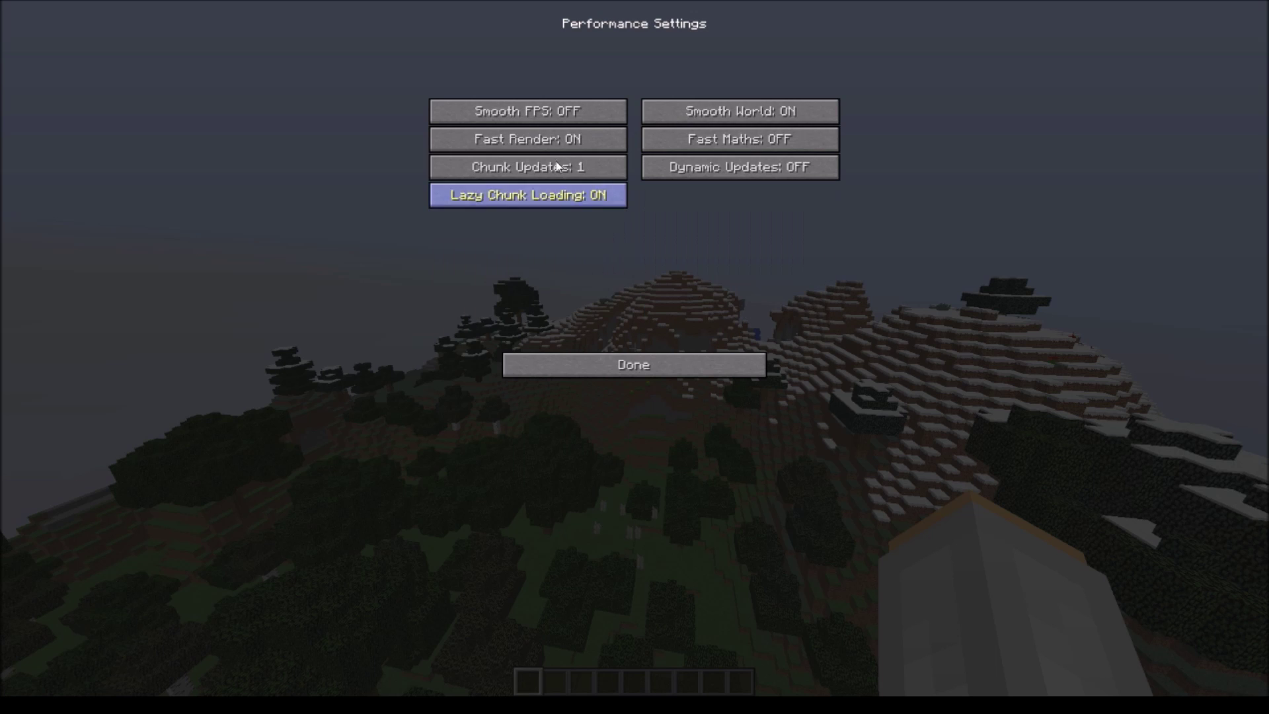
left_click(534, 140)
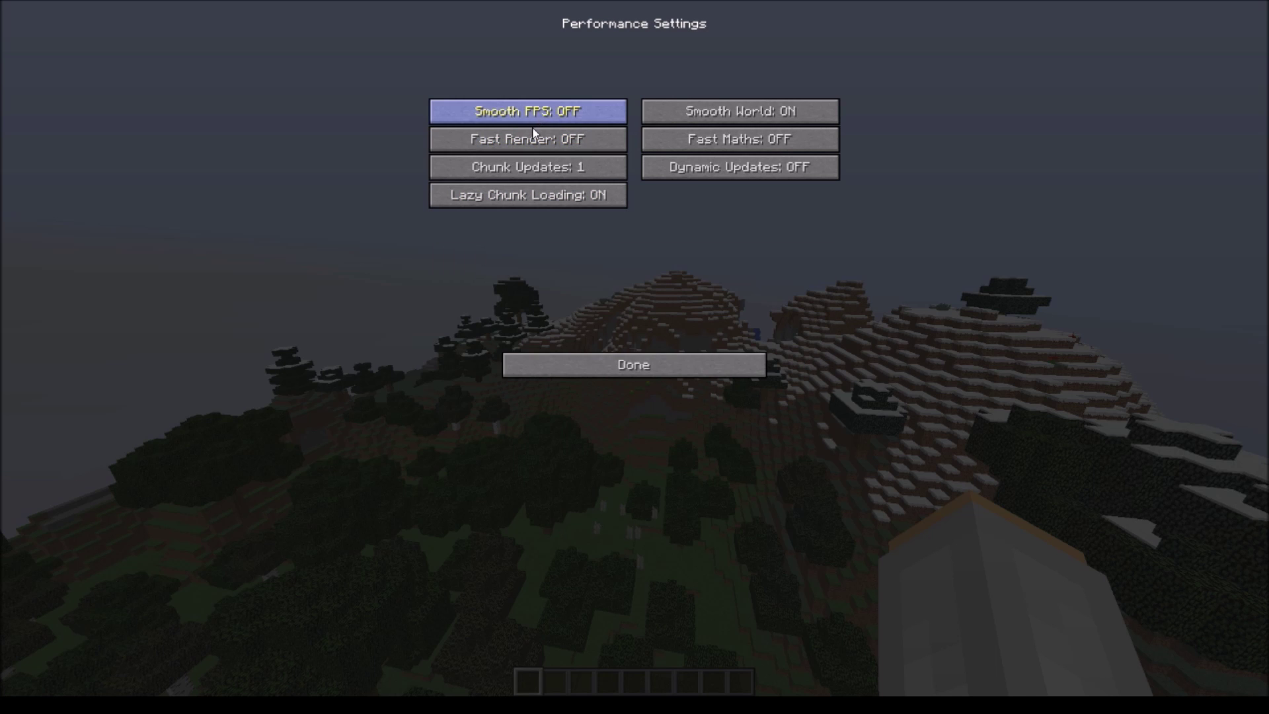
left_click(640, 363)
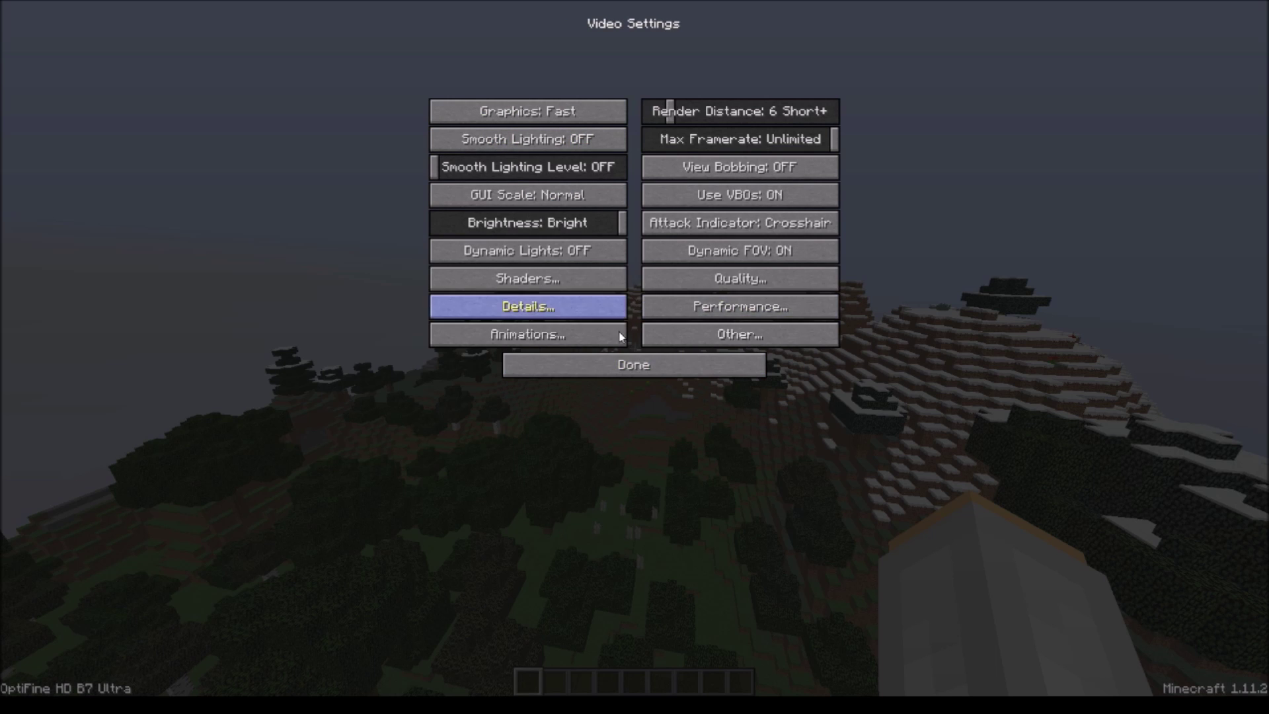
- Apply the SEUS-v11.0 (1).zip shader pack and close the video settings
left_click(572, 286)
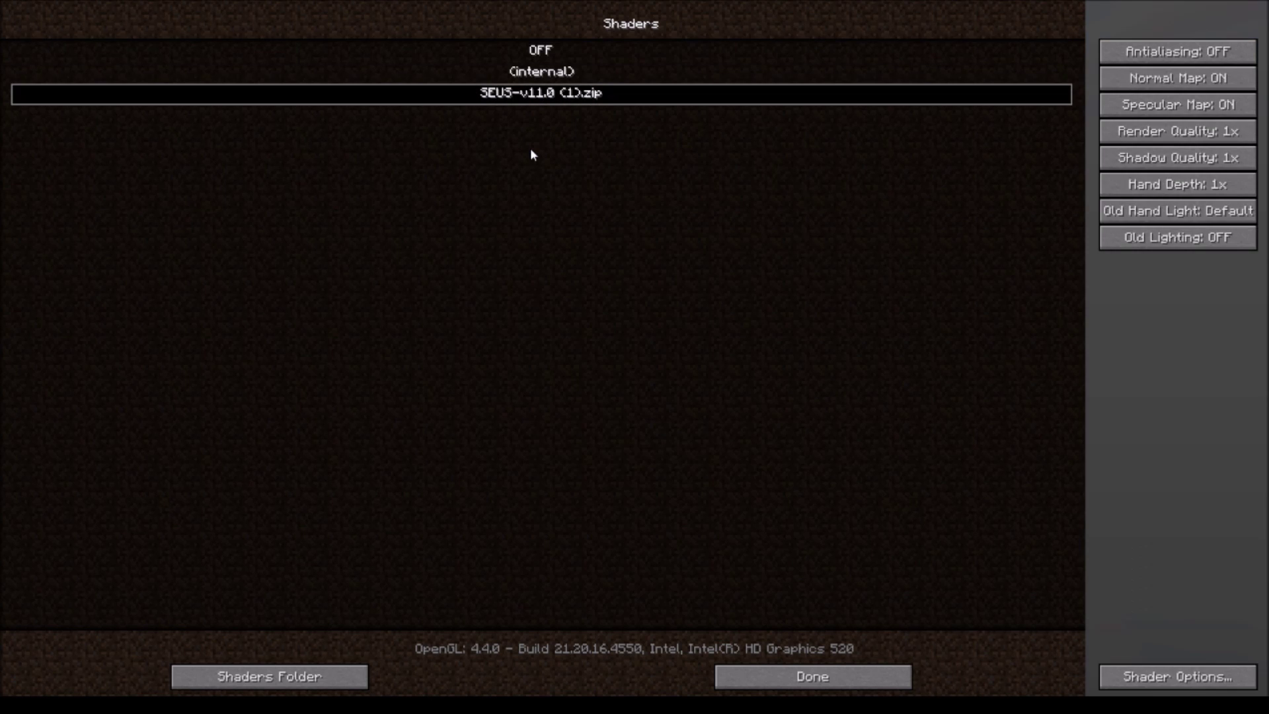
left_click(789, 675)
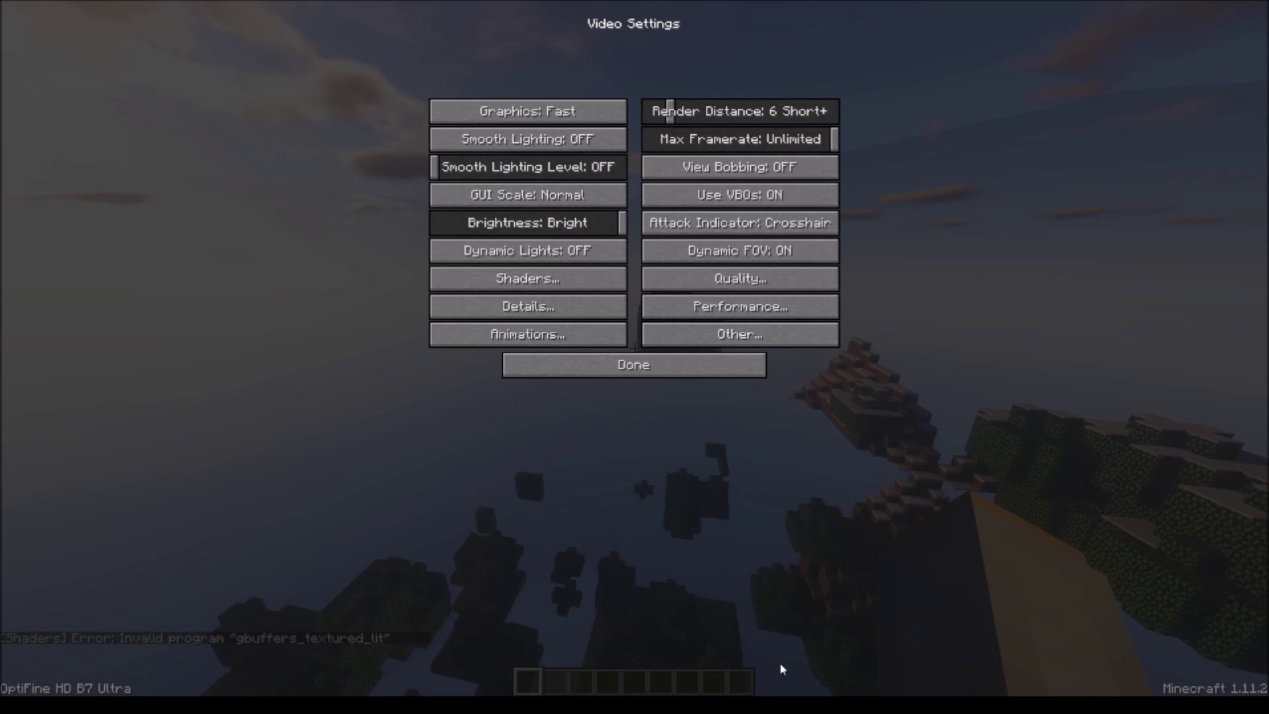
left_click(583, 362)
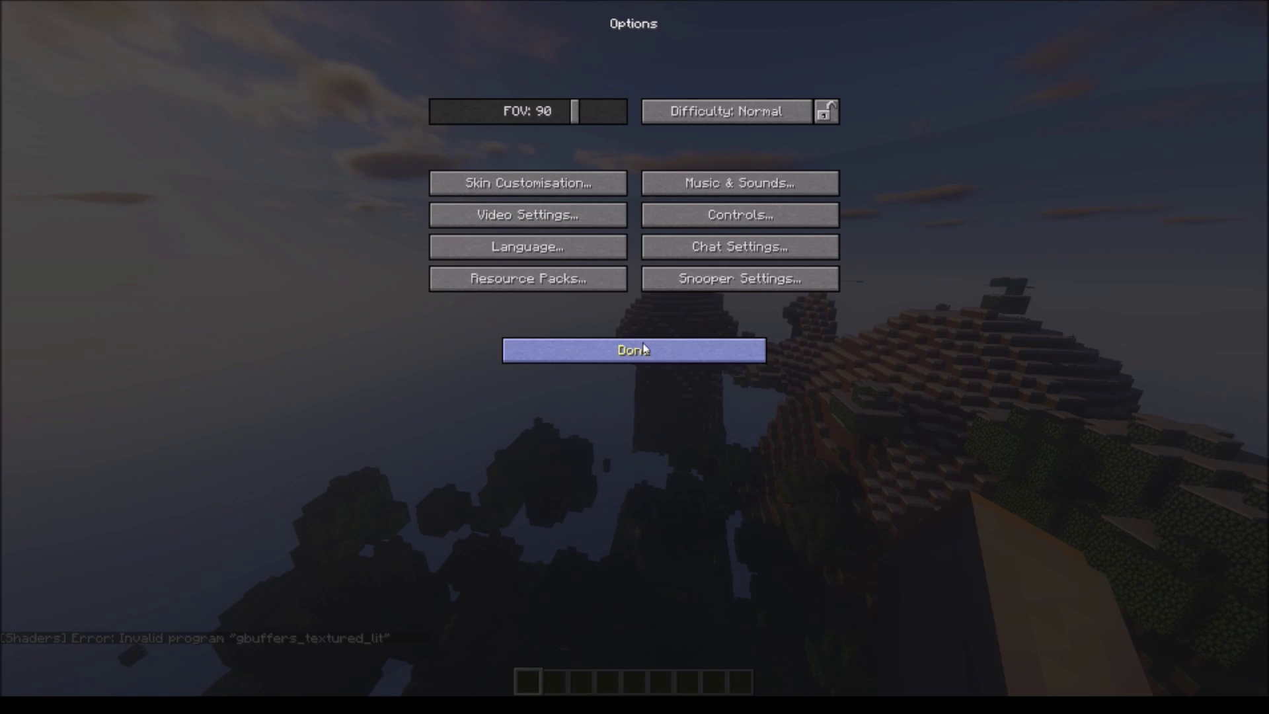
- Resume the game and walk toward the snowy mountain and floating islands under SEUS lighting
left_click(645, 349)
left_click(643, 198)
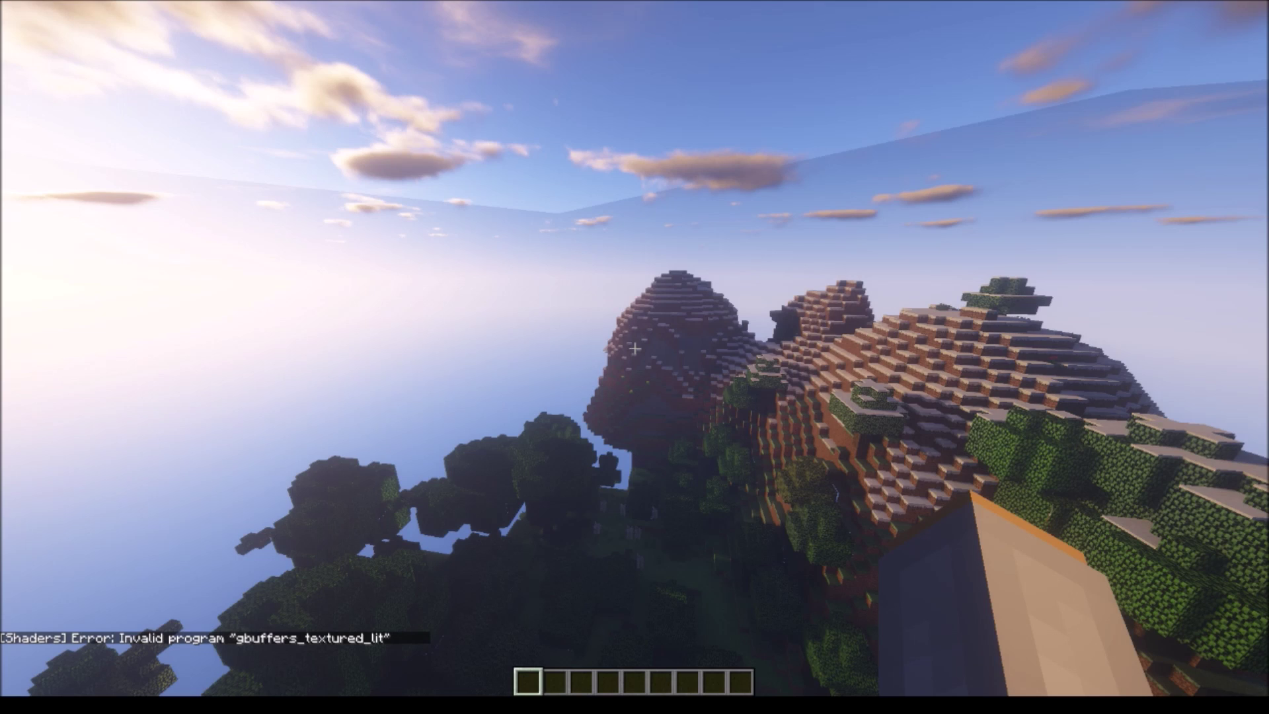
key("w")
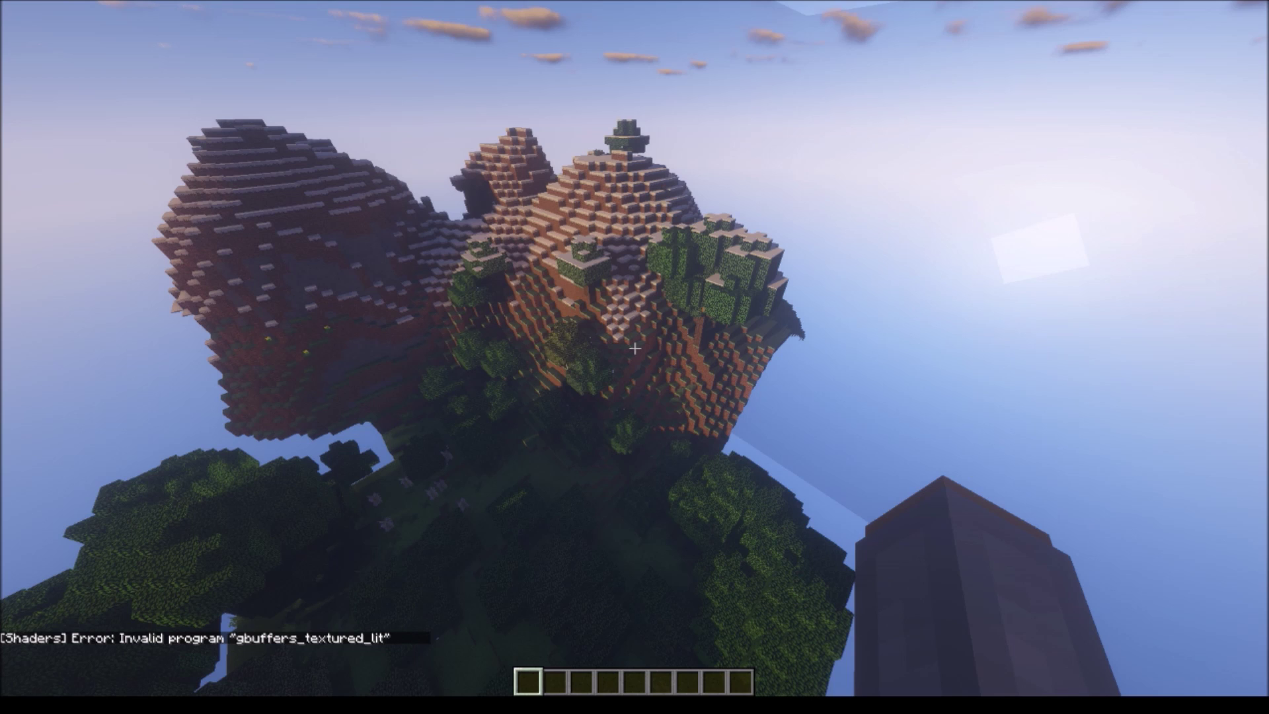
key("s")
key("w")
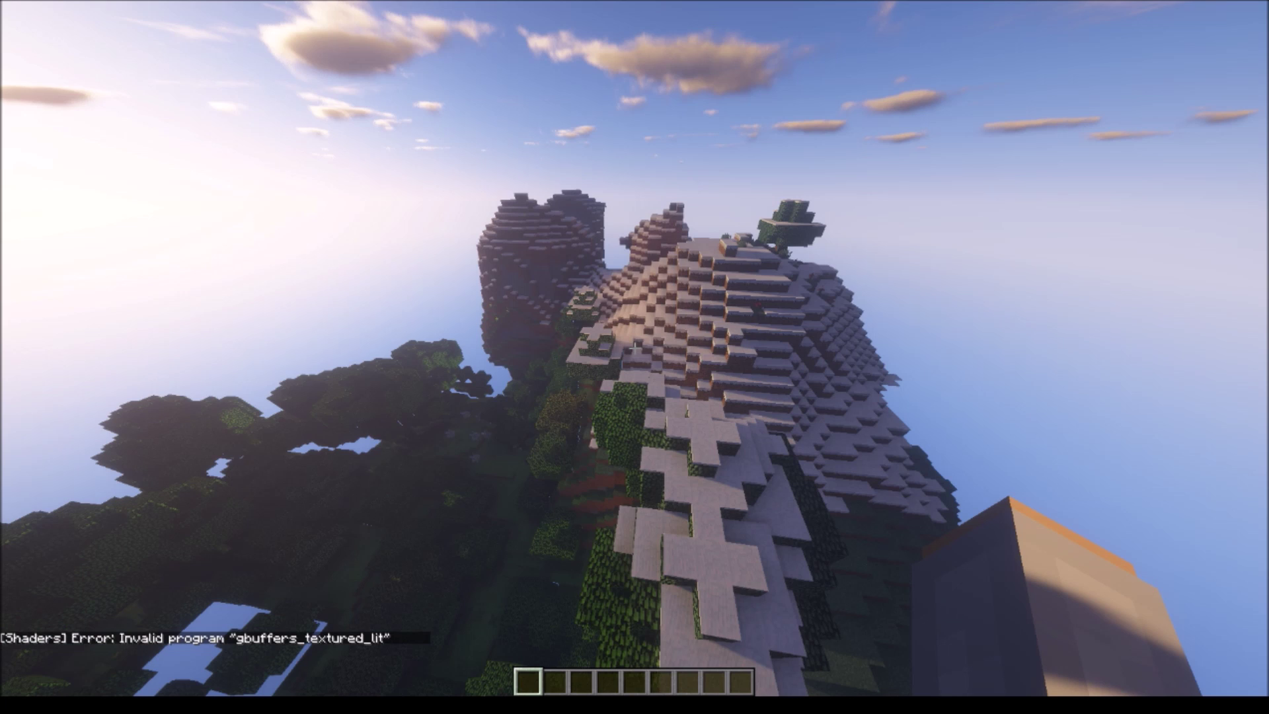
key("w")
key("w")
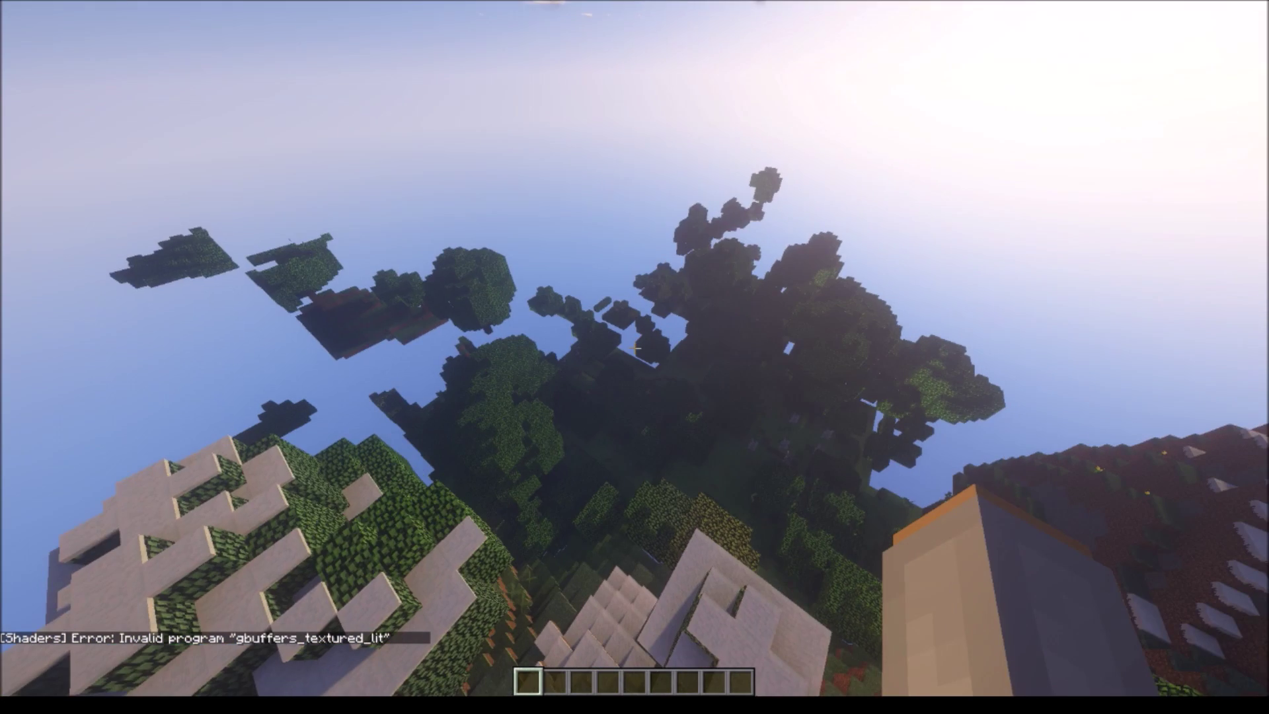
key("w")
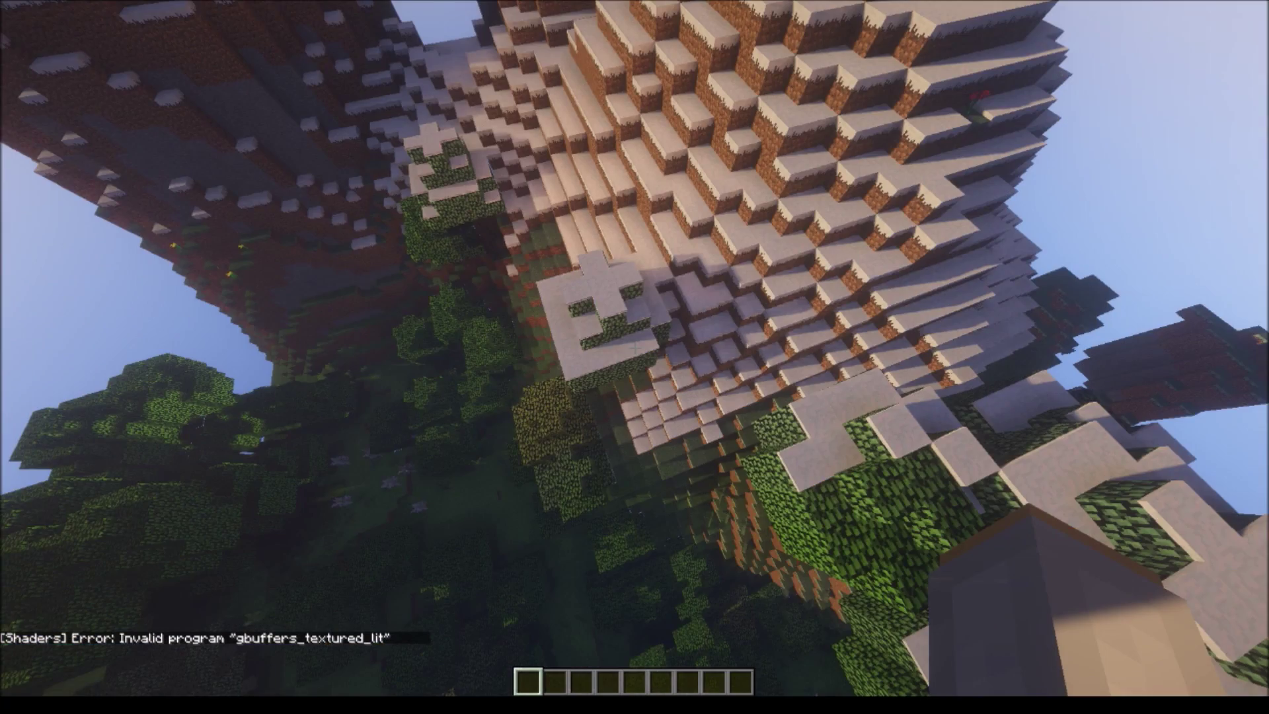
key("w")
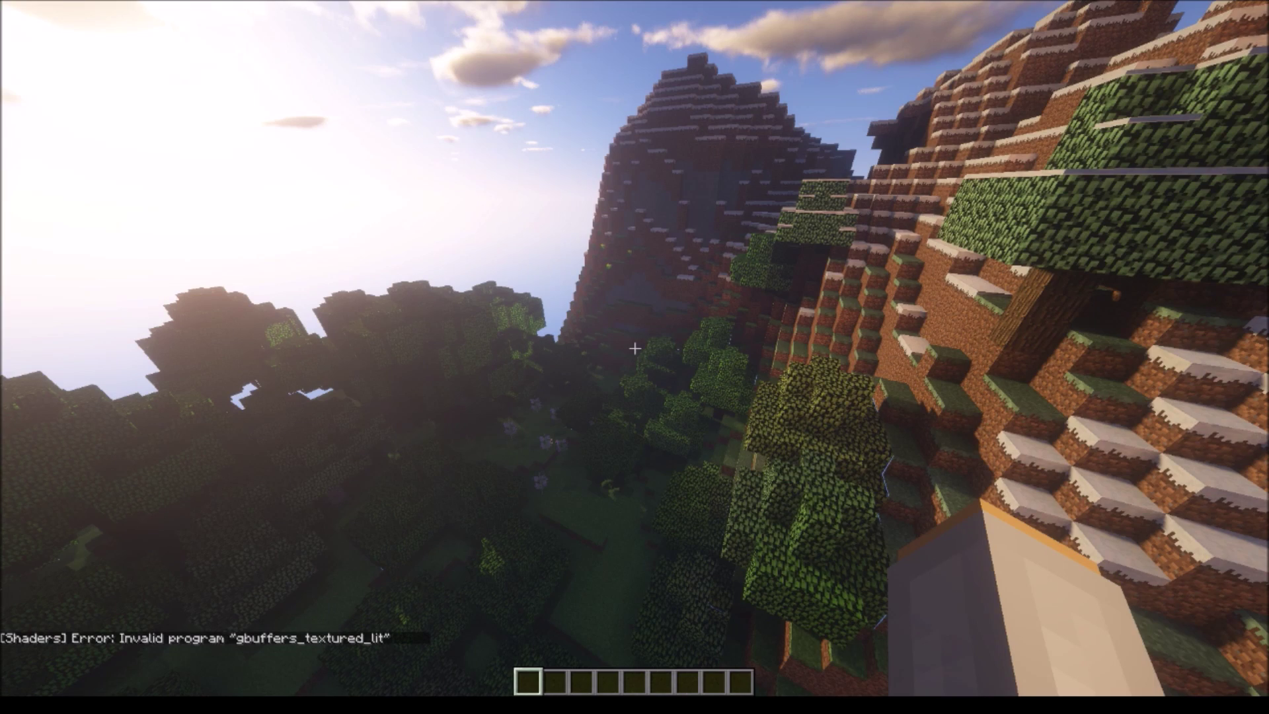